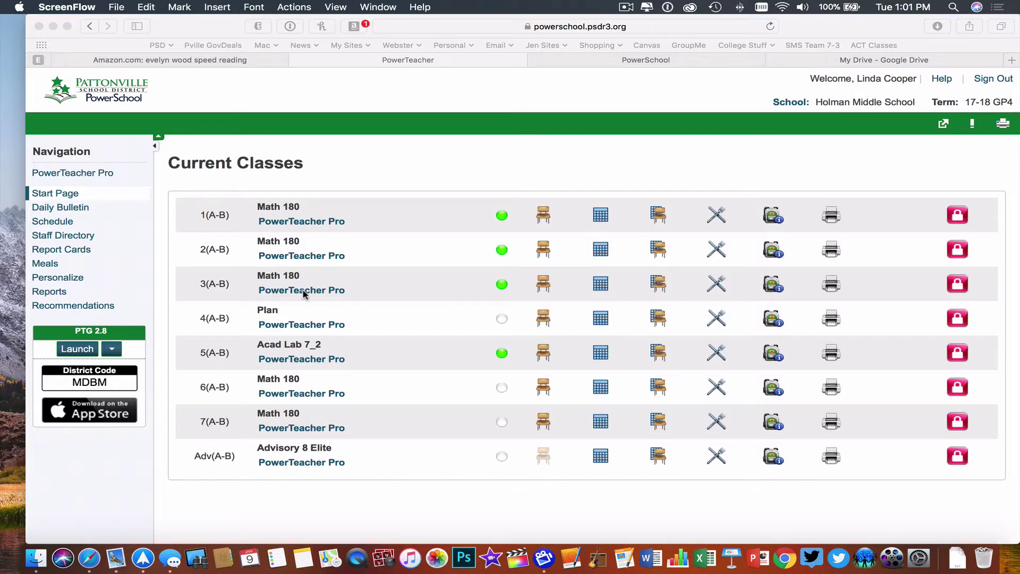
# Open PowerTeacher Pro for the 3(A-B) Math 180 class and migrate the current year's gradebook data, dismissing the welcome message.
pyautogui.click(322, 292)
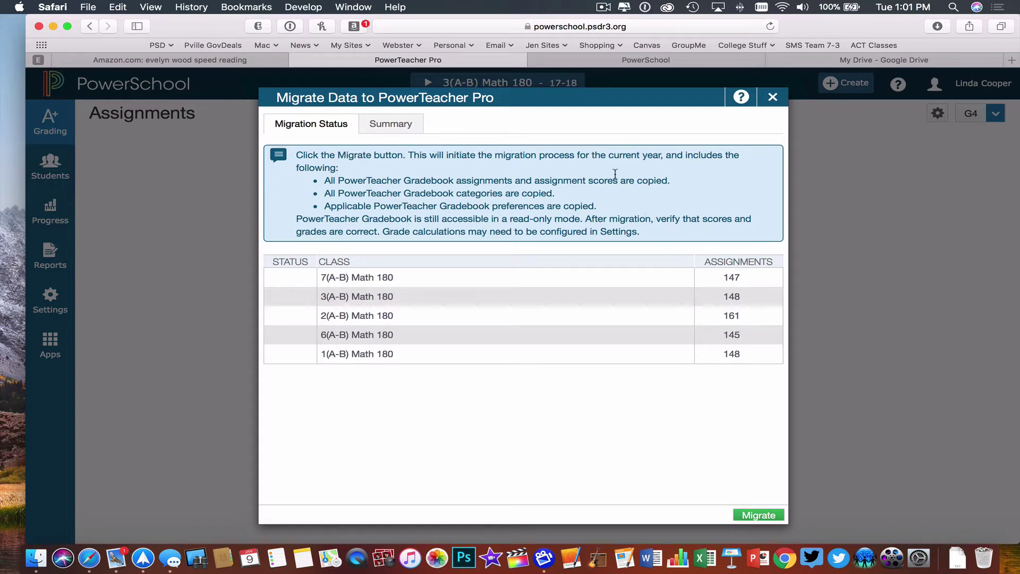
pyautogui.click(763, 515)
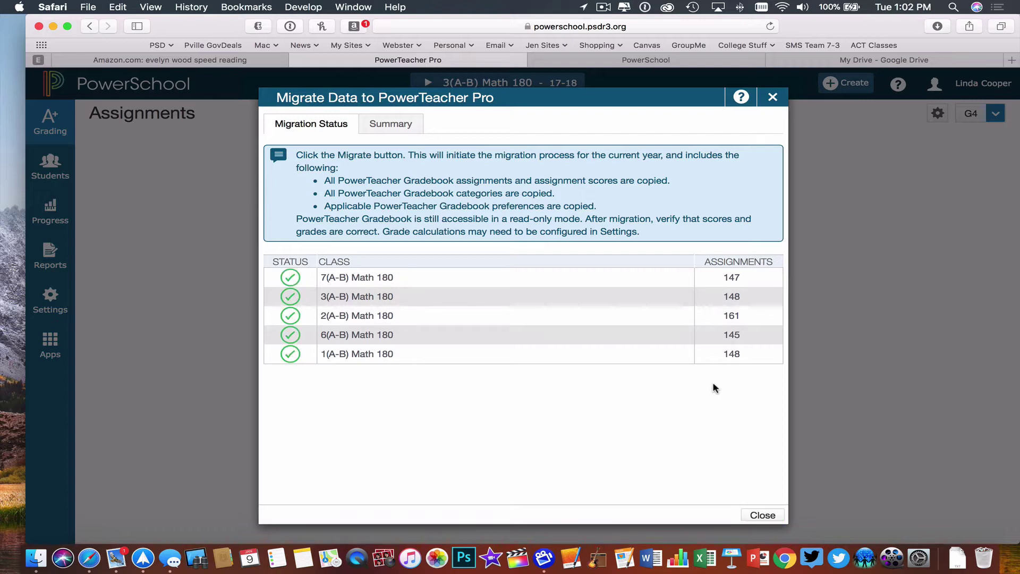
pyautogui.click(759, 516)
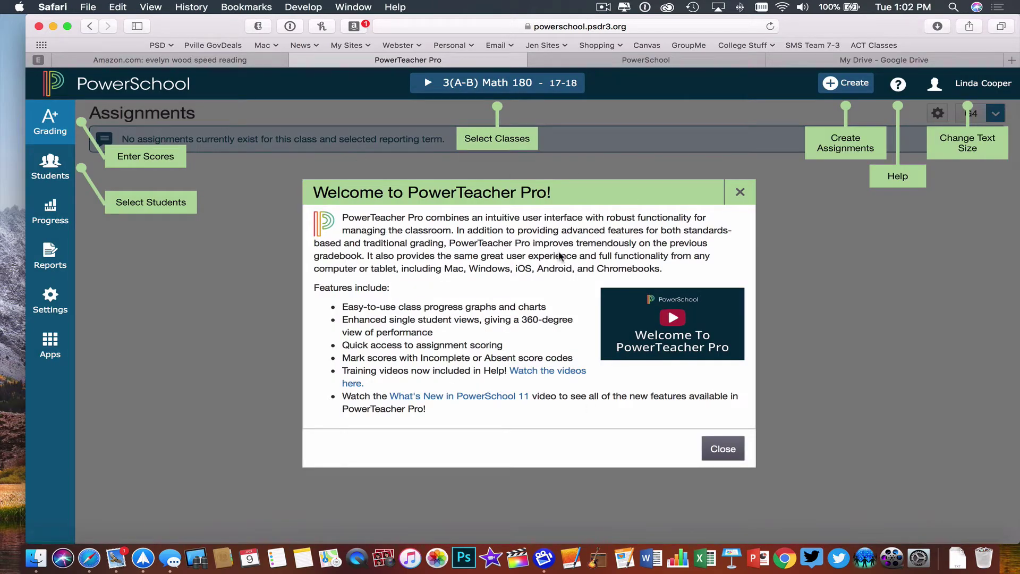
pyautogui.click(723, 452)
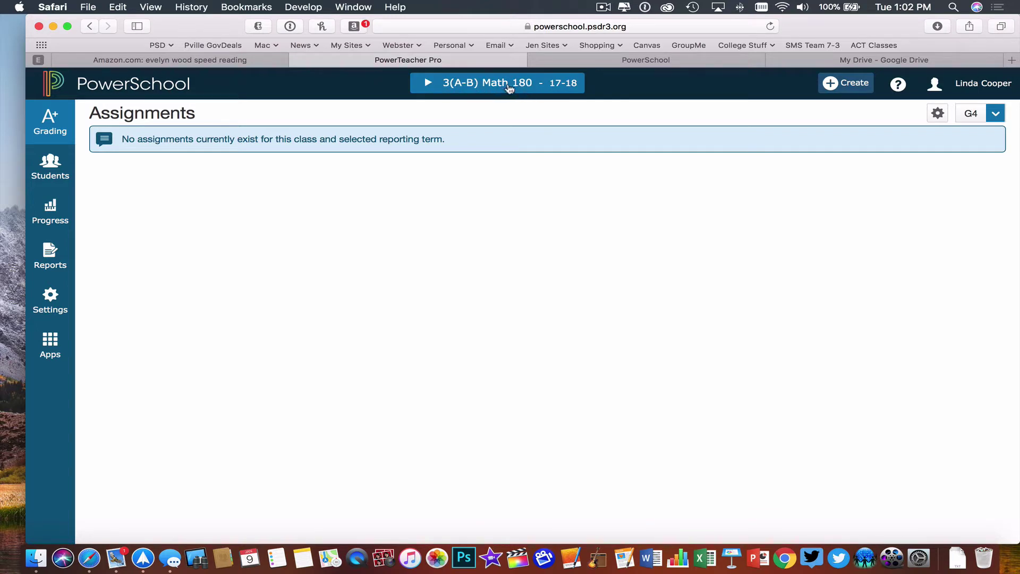
# Select the 3(A-B) Math 180 class and open its assignment categories list.
pyautogui.click(445, 88)
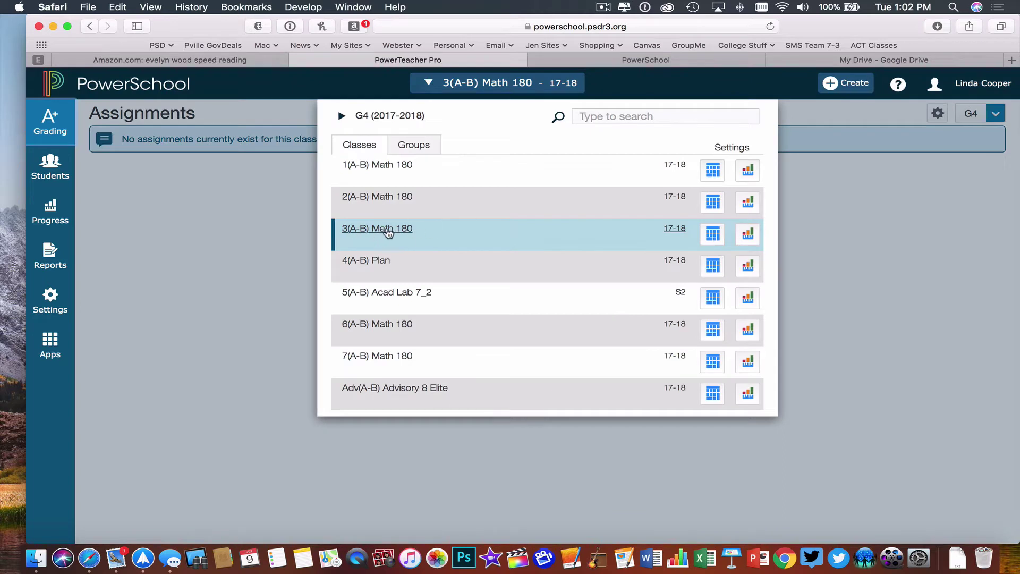
pyautogui.click(462, 229)
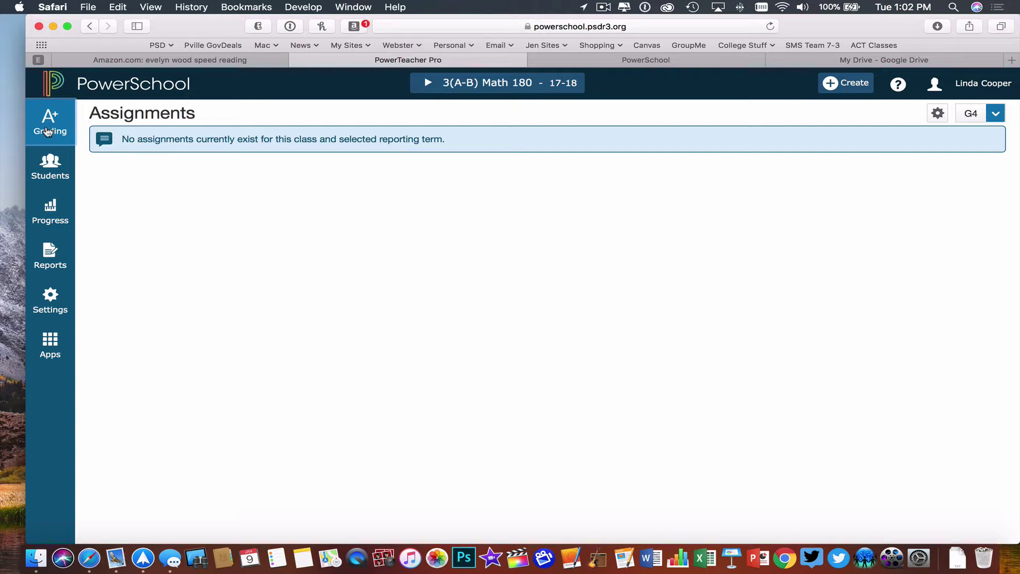
pyautogui.click(49, 129)
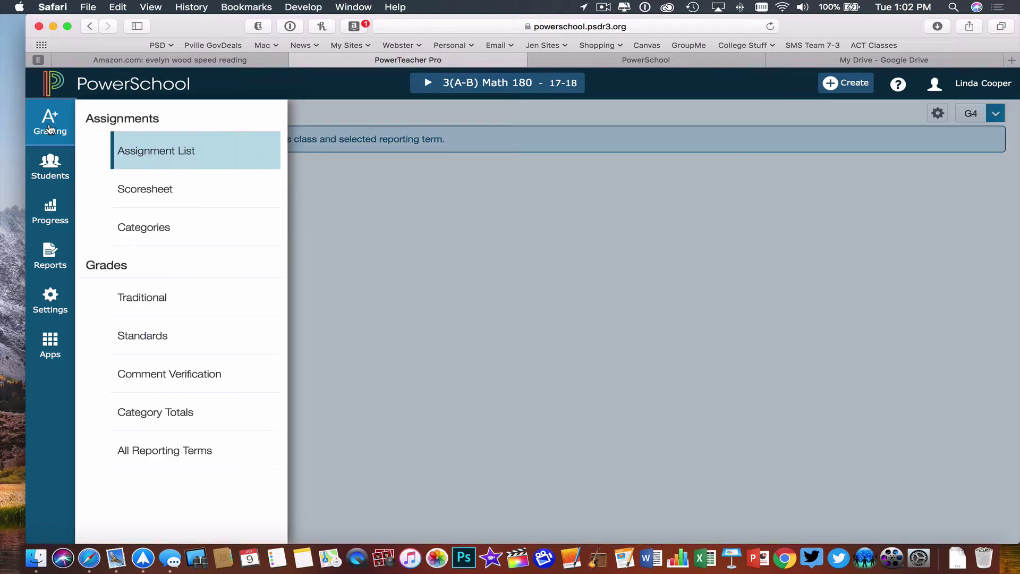
pyautogui.click(159, 231)
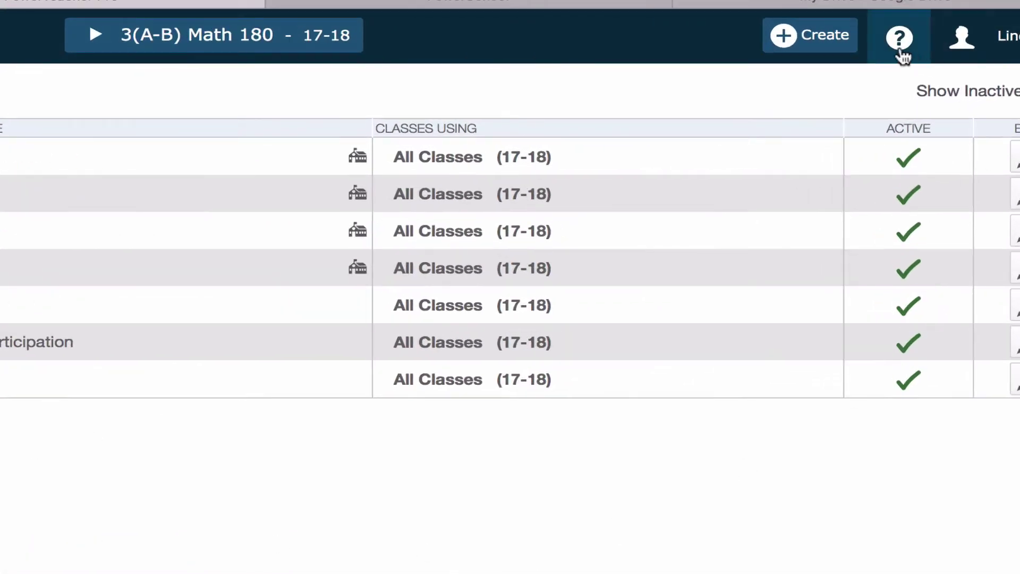
# Create and save a category named GP4 that applies to all classes.
pyautogui.click(810, 45)
pyautogui.click(758, 162)
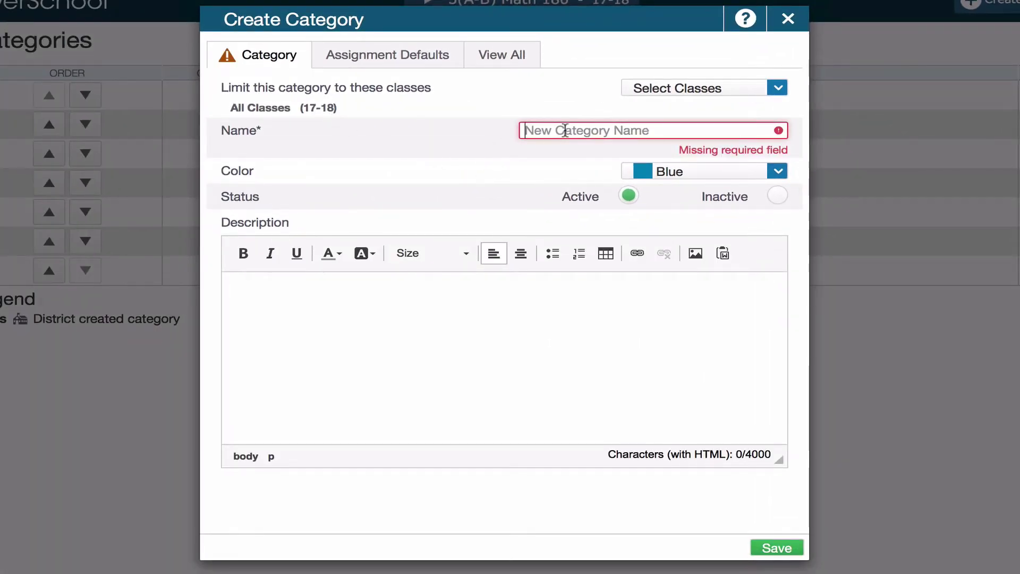
pyautogui.write('GP4')
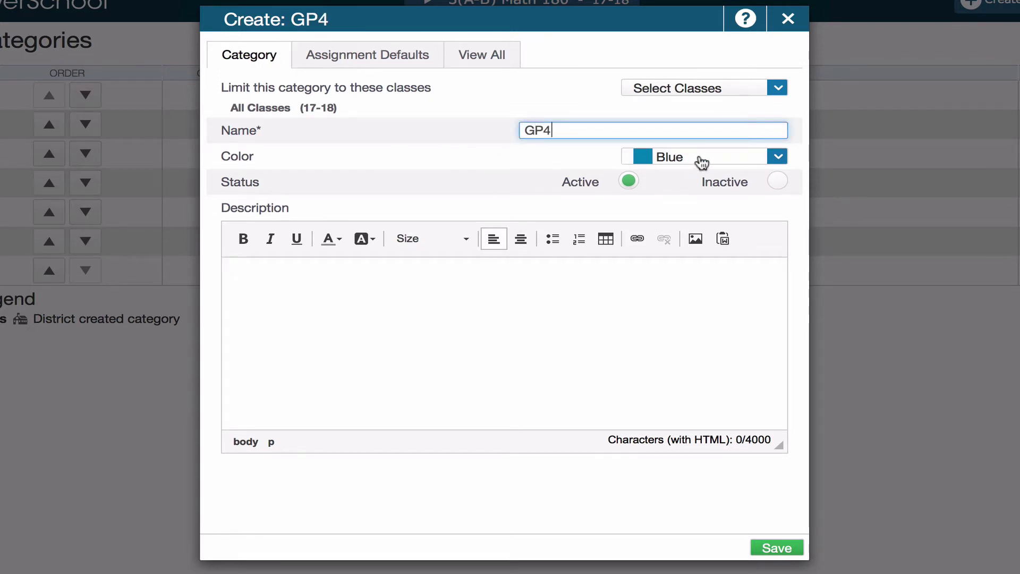
pyautogui.click(778, 89)
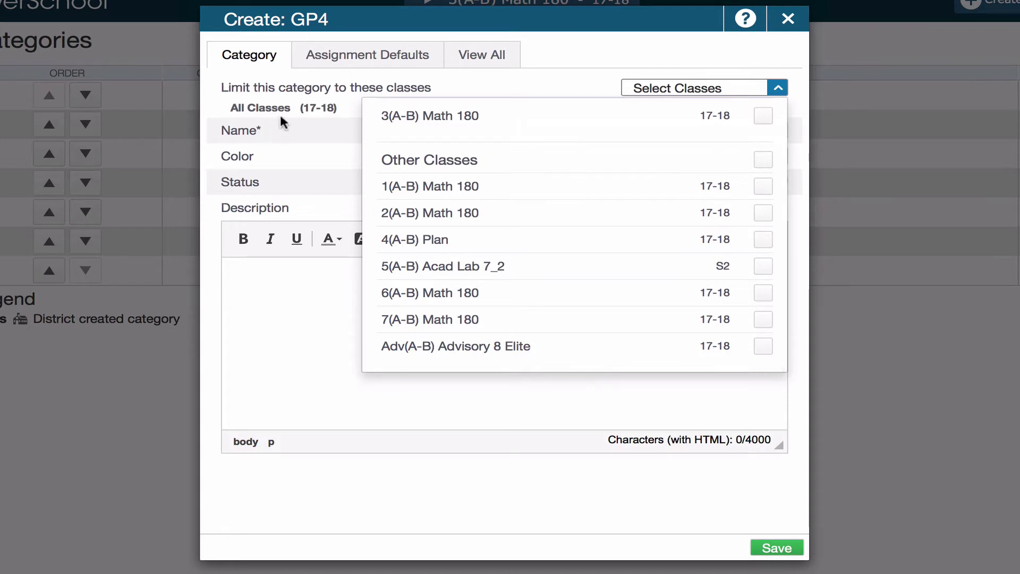
pyautogui.click(311, 109)
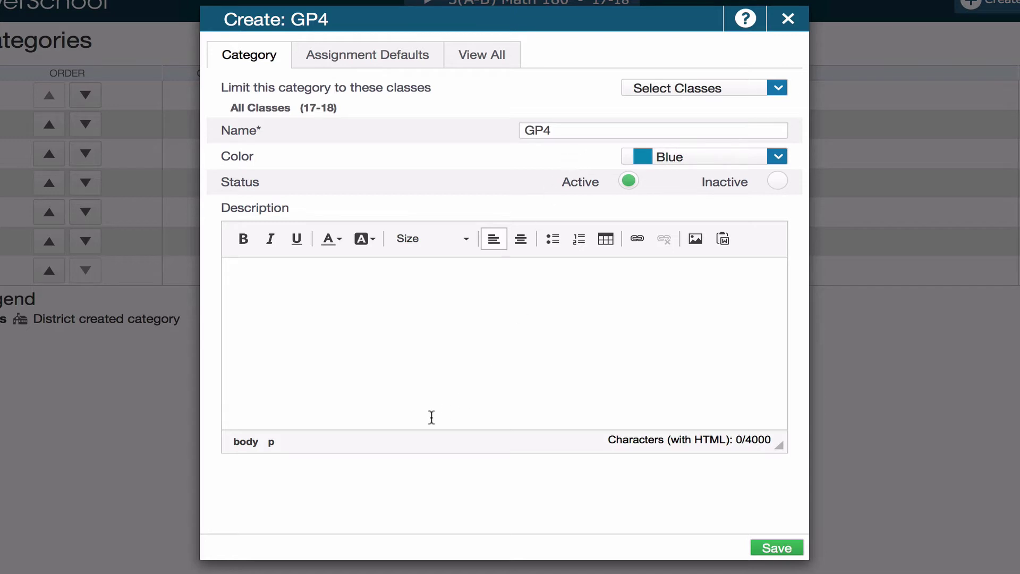
pyautogui.click(774, 550)
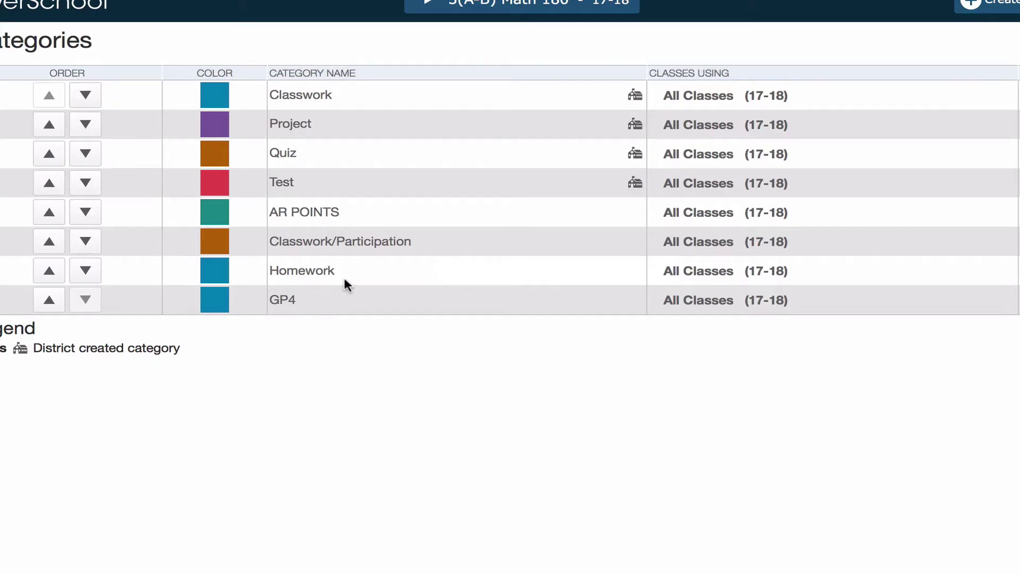
# Create a category named GP5 for all classes, check its assignment defaults, and save it.
pyautogui.click(985, 5)
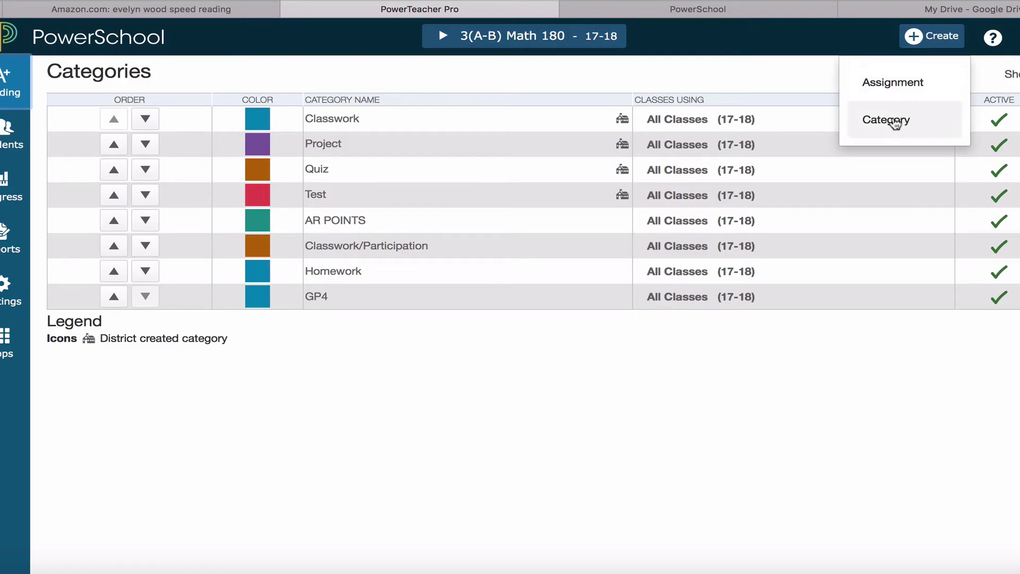
pyautogui.click(895, 124)
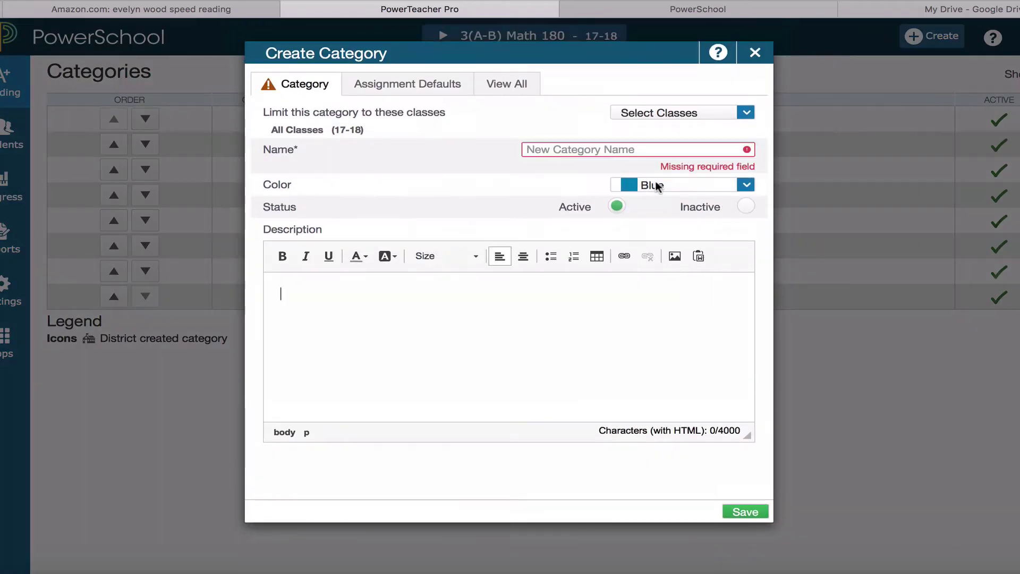
pyautogui.click(611, 147)
pyautogui.write('GP')
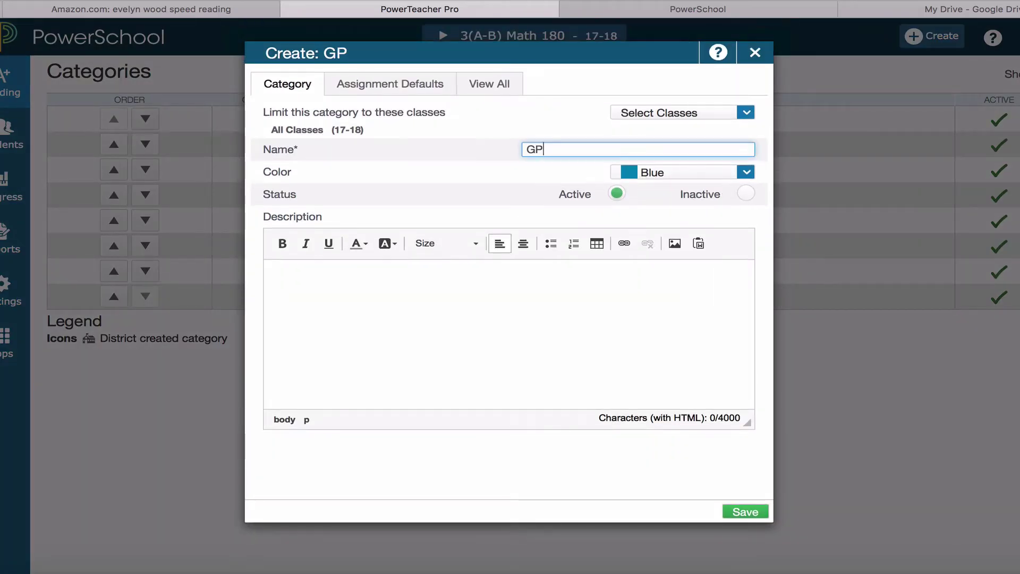
pyautogui.write('5')
pyautogui.click(385, 85)
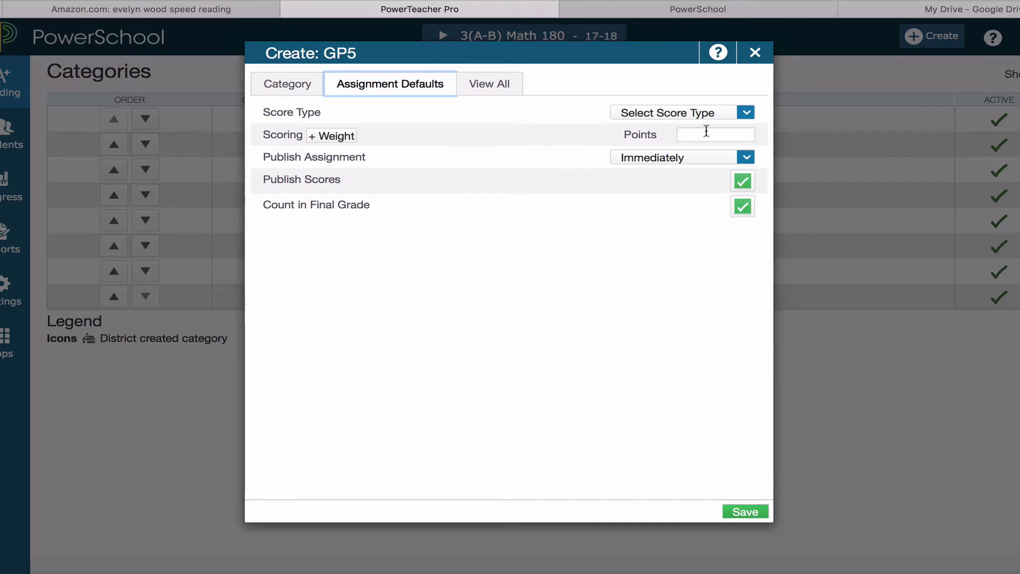
pyautogui.click(294, 88)
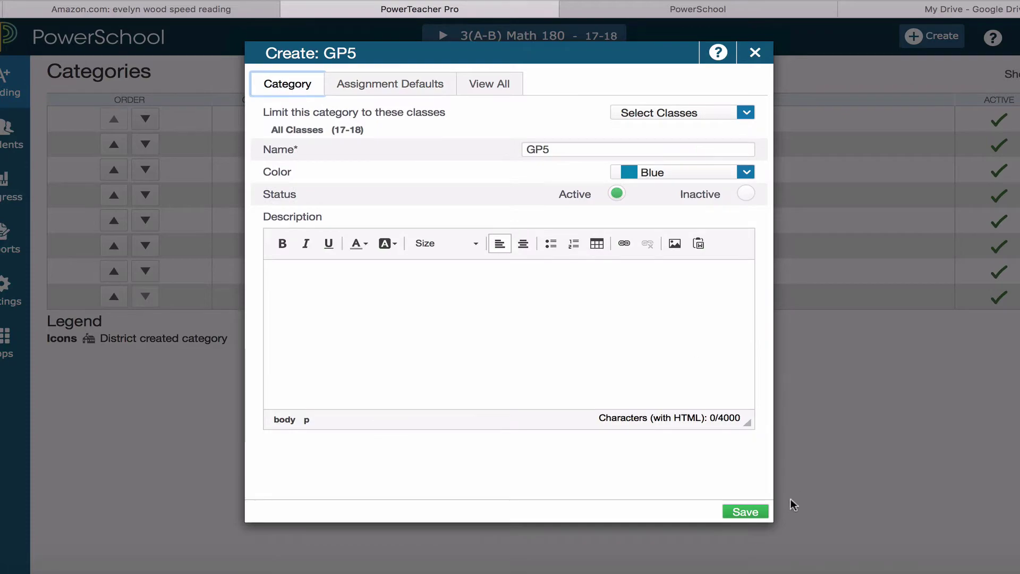
pyautogui.click(746, 512)
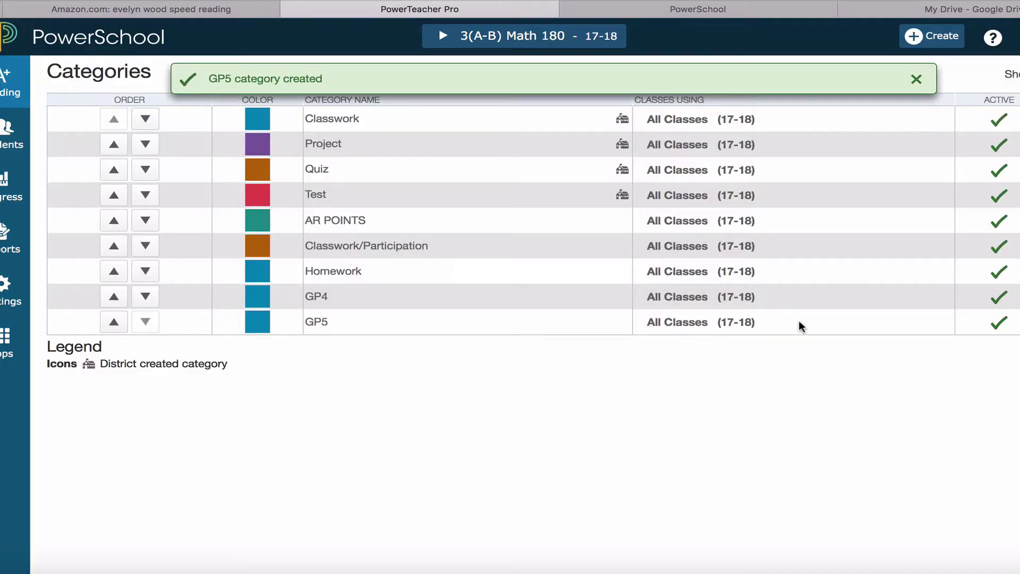
# Create and save a category named GP6 for all classes.
pyautogui.click(951, 43)
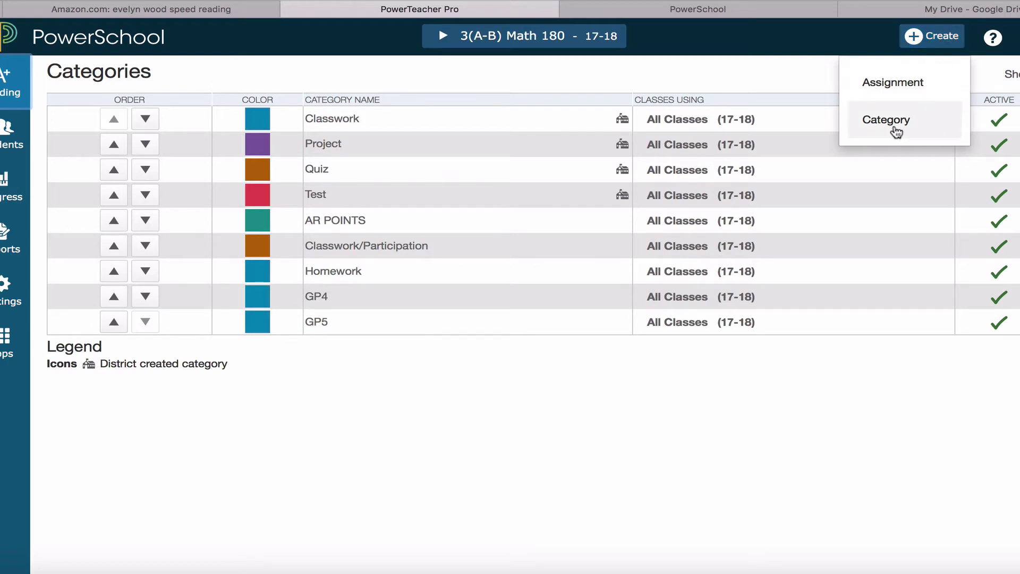
pyautogui.click(896, 132)
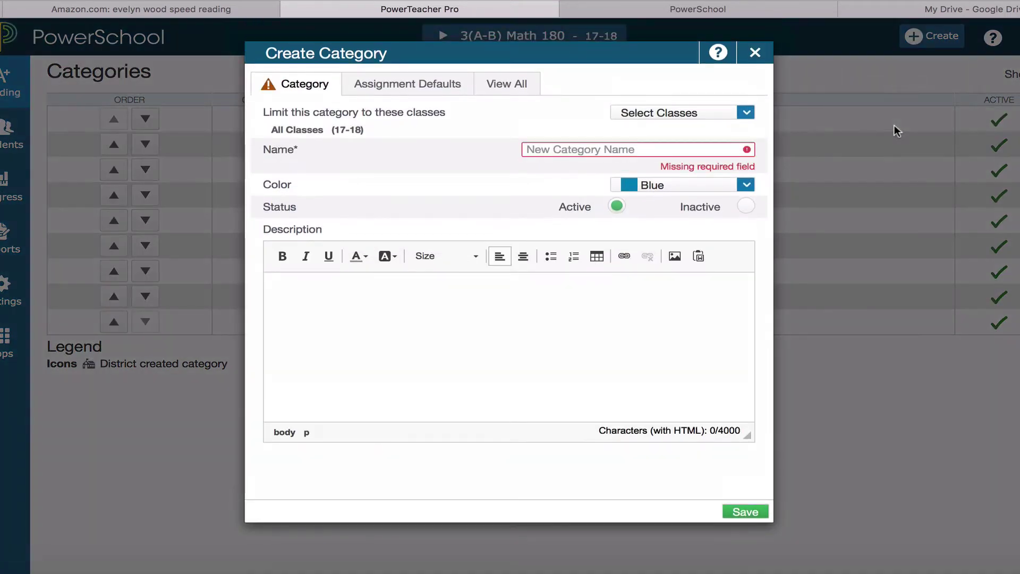
pyautogui.click(595, 150)
pyautogui.write('GP6')
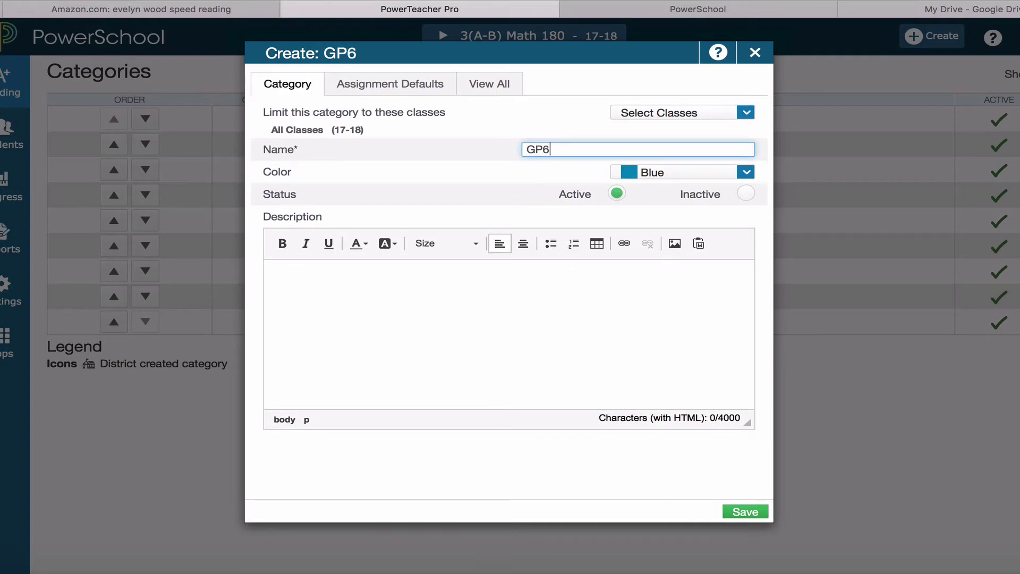
pyautogui.click(746, 511)
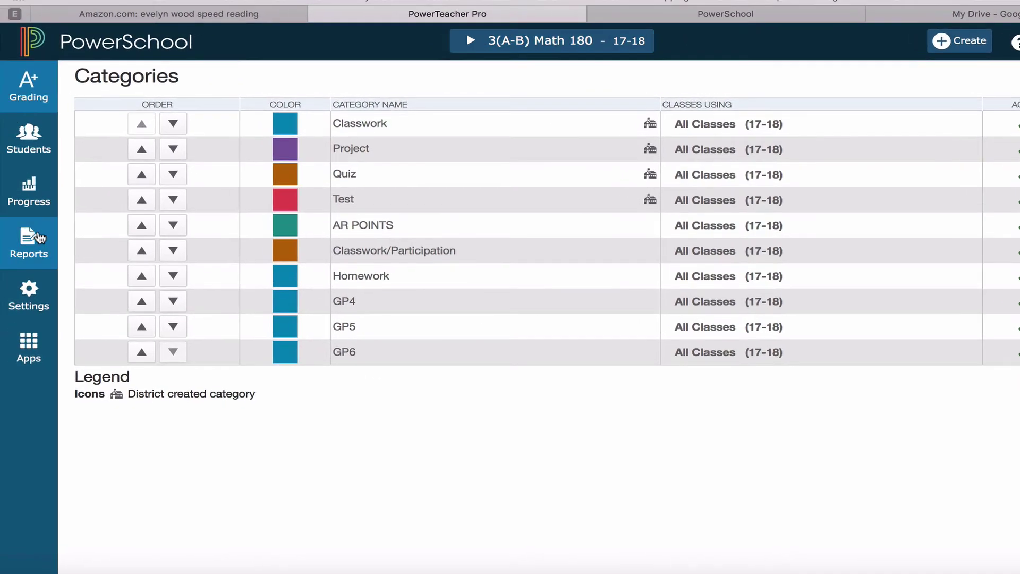
# Open the Traditional Grade Calculations settings and locate the G4 reporting term of the 3(A-B) Math 180 class.
pyautogui.click(29, 303)
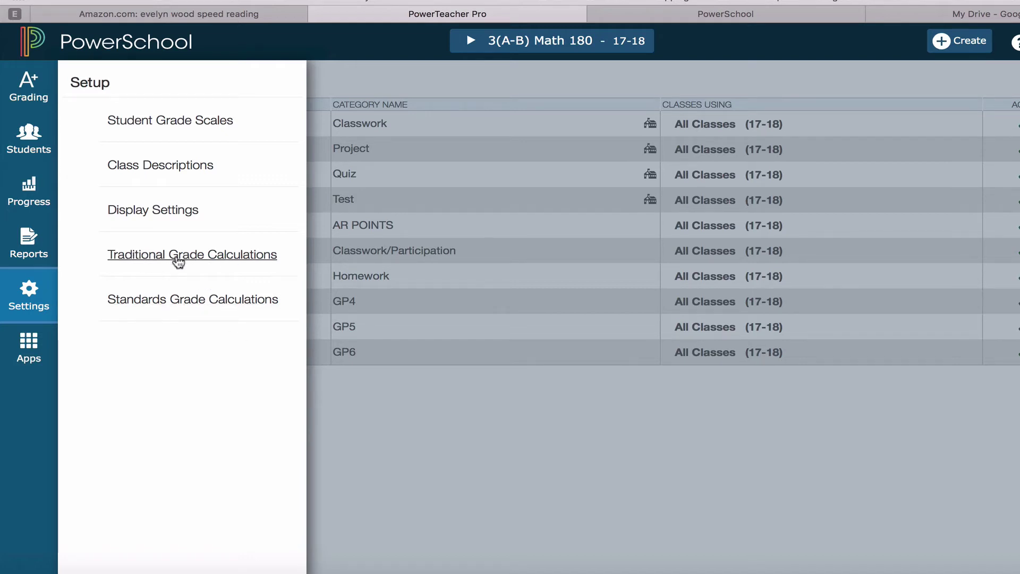
pyautogui.click(178, 256)
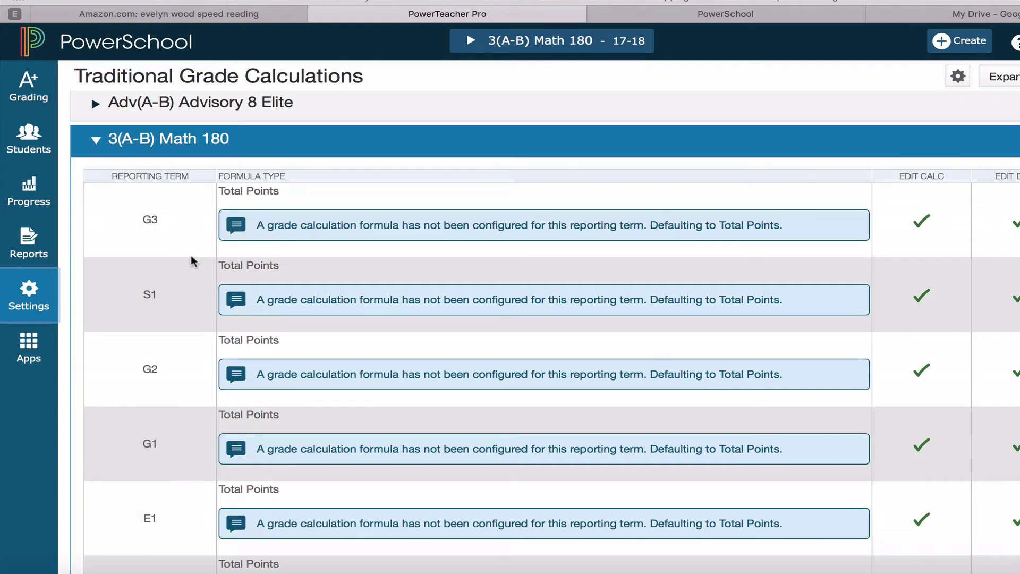
pyautogui.scroll(-5, 194, 441)
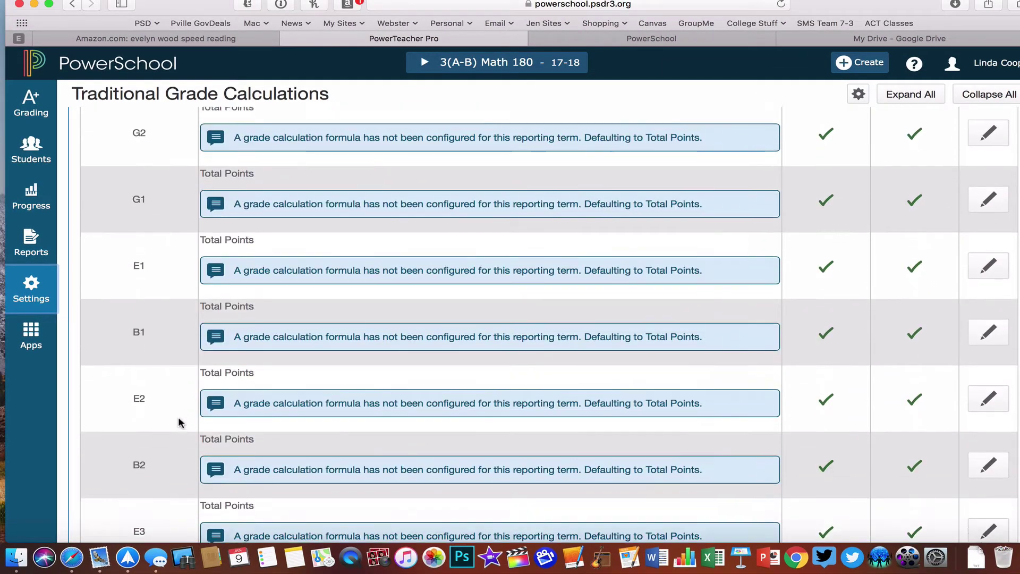
pyautogui.scroll(5, 179, 422)
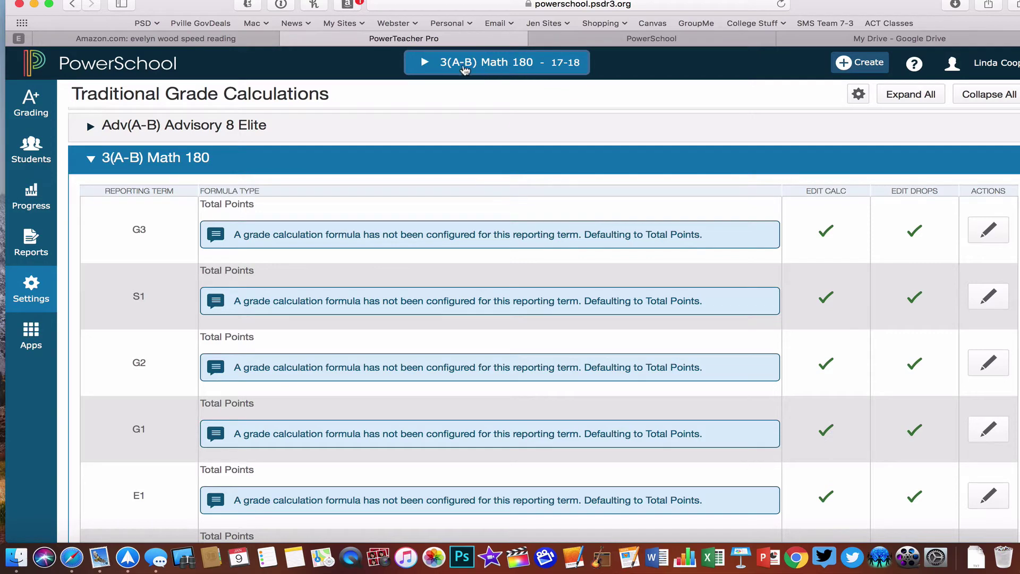
pyautogui.click(493, 68)
pyautogui.click(490, 68)
pyautogui.scroll(-5, 512, 349)
pyautogui.scroll(-10, 512, 346)
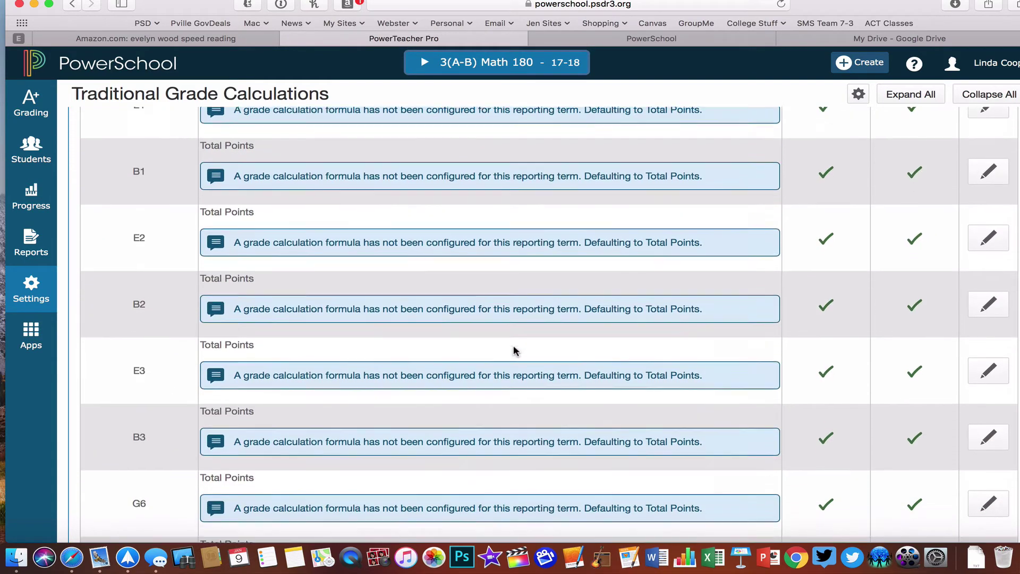
pyautogui.scroll(-6, 515, 347)
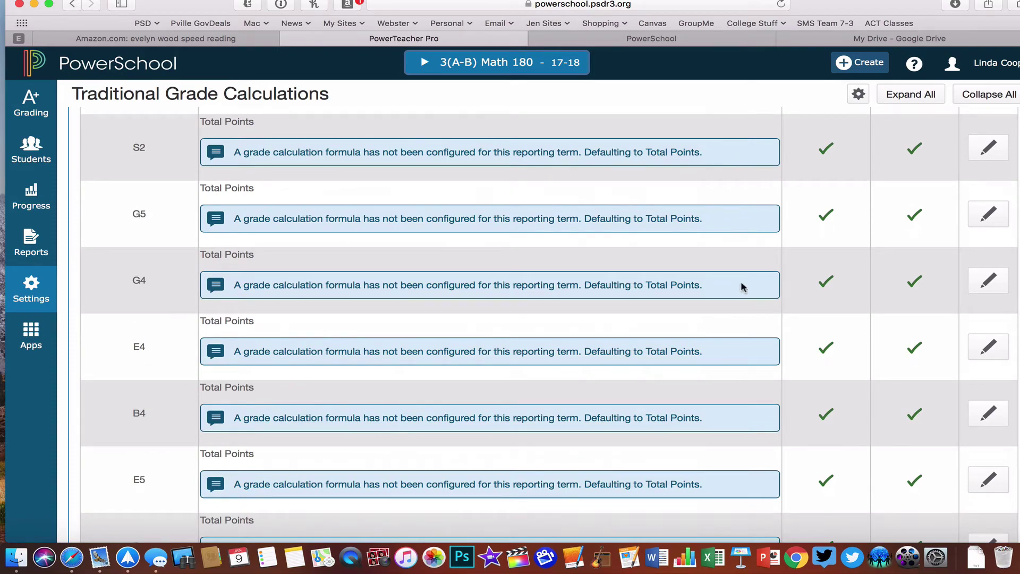
# Set the G4 reporting term's formula for 3(A-B) Math 180 to Category Weighting with the GP4 category, and save it.
pyautogui.click(988, 282)
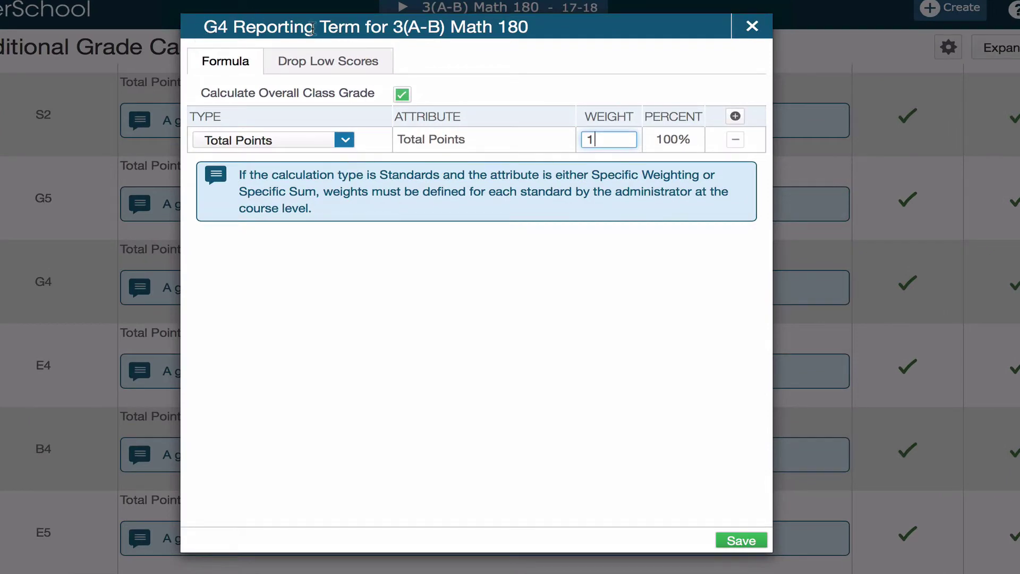
pyautogui.click(345, 140)
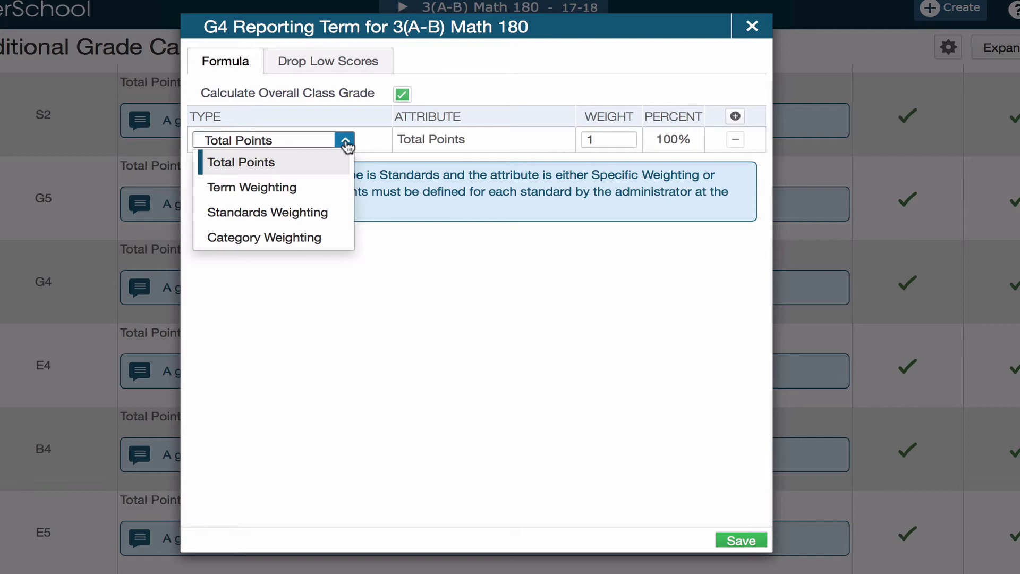
pyautogui.click(273, 238)
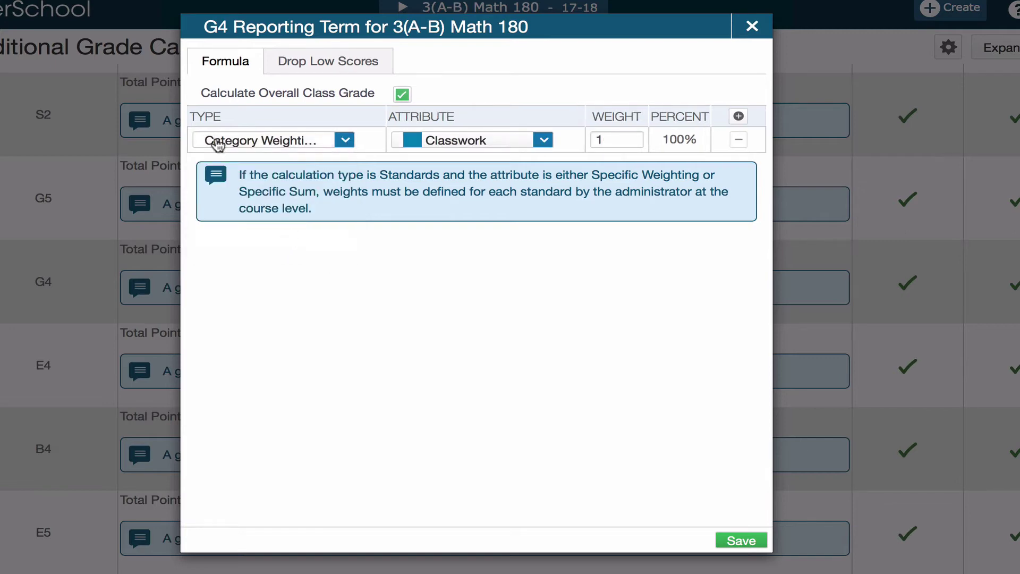
pyautogui.click(542, 141)
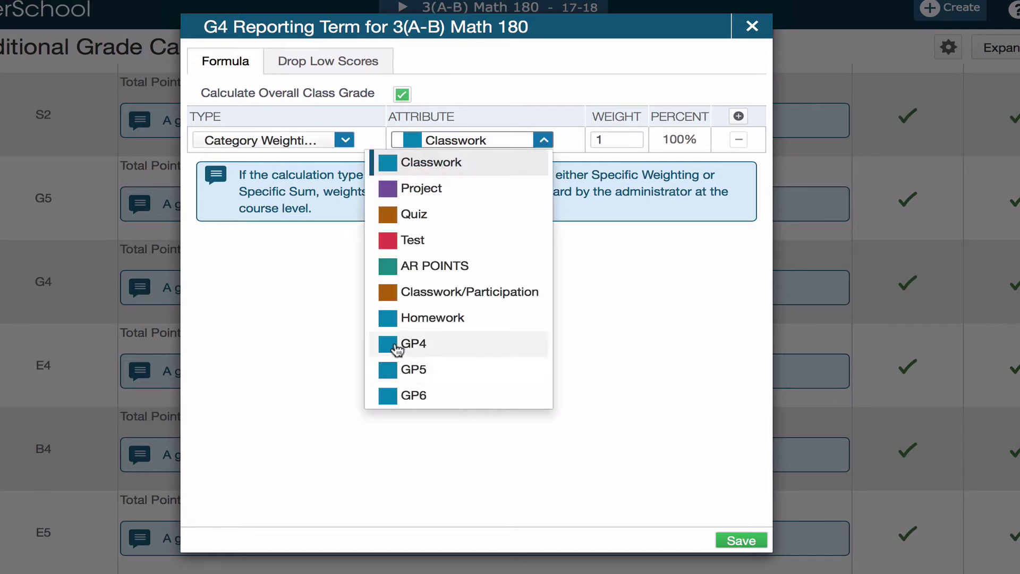
pyautogui.click(456, 347)
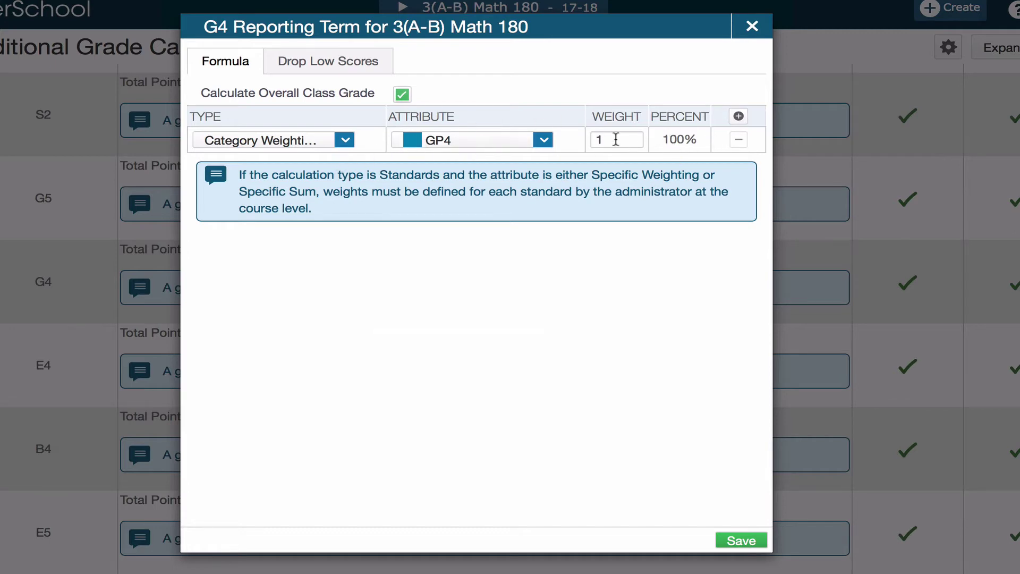
pyautogui.click(743, 541)
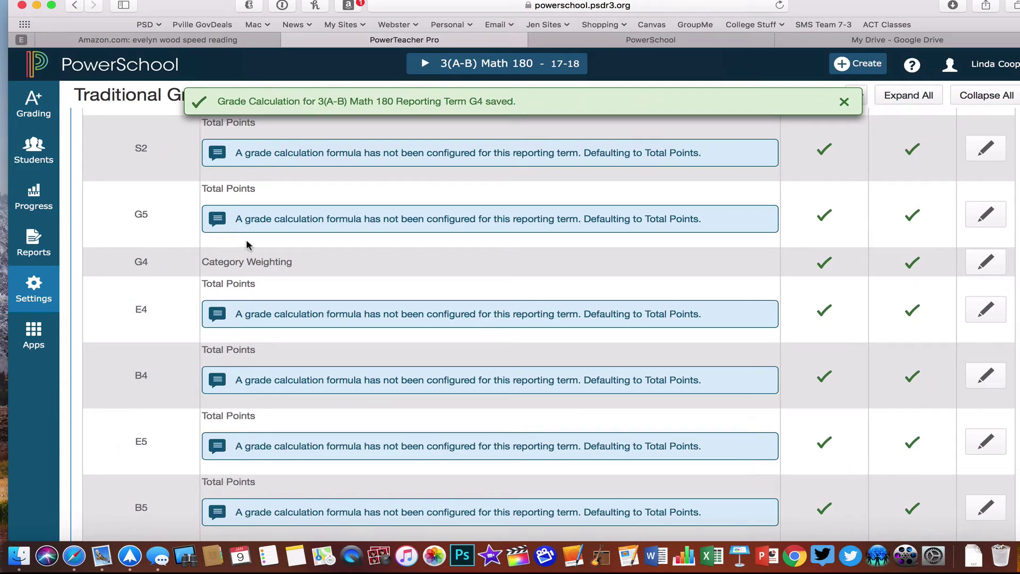
# Set the G5 reporting term's formula for 3(A-B) Math 180 to Category Weighting with the GP5 category, and save it.
pyautogui.click(985, 215)
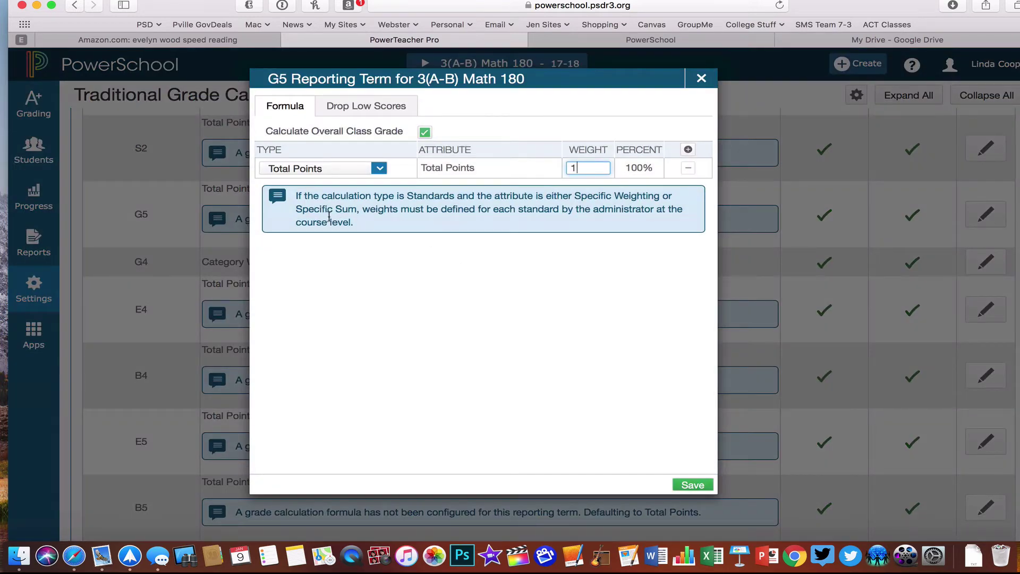
pyautogui.click(380, 169)
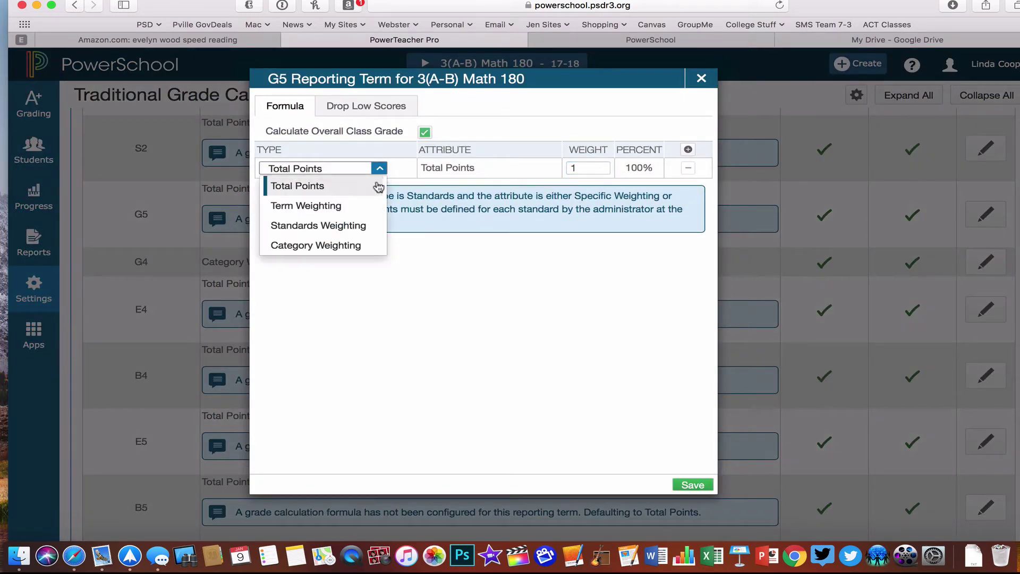
pyautogui.rightClick(349, 247)
pyautogui.click(304, 248)
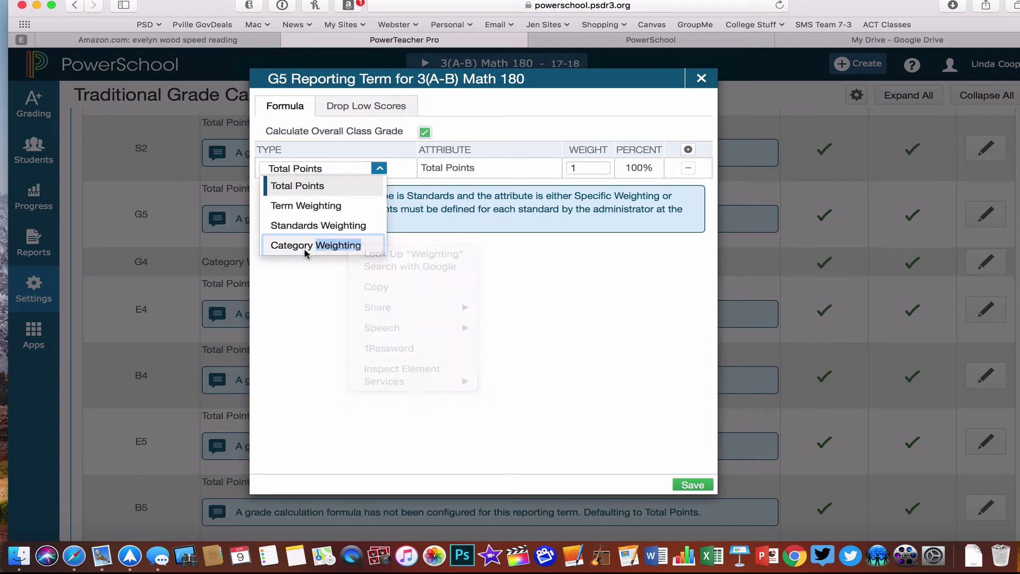
pyautogui.click(303, 247)
pyautogui.click(537, 168)
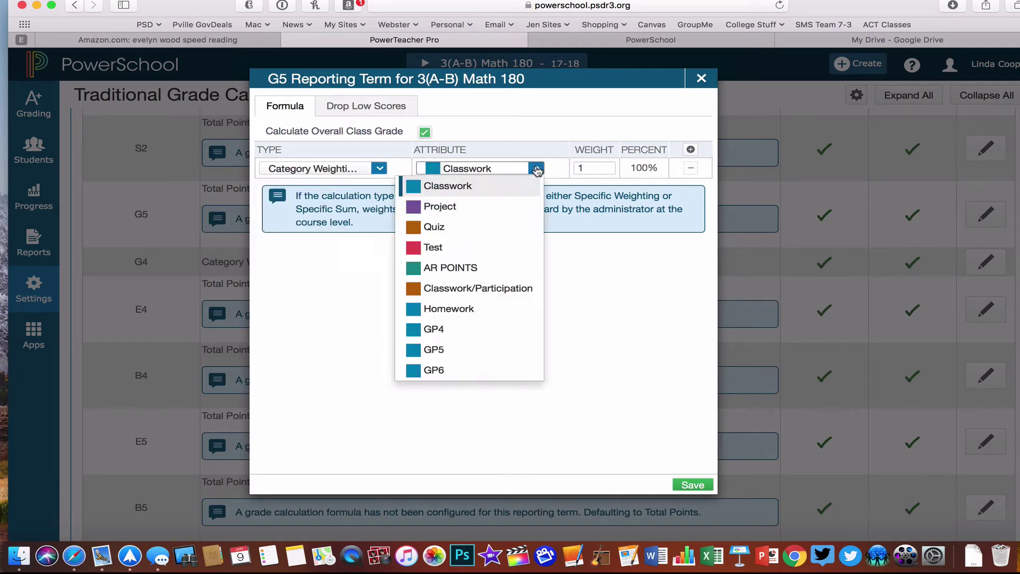
pyautogui.click(452, 353)
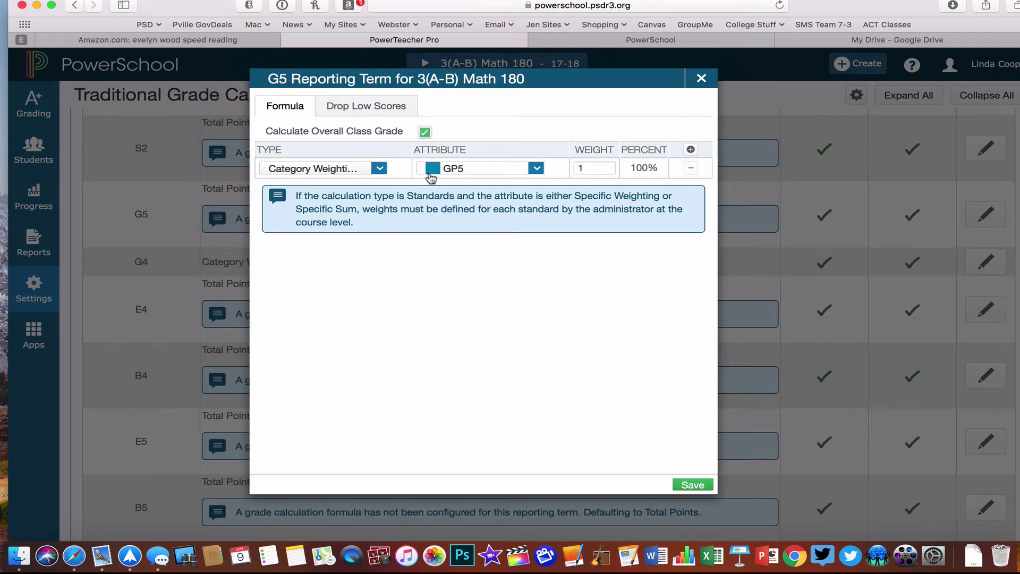
pyautogui.click(692, 485)
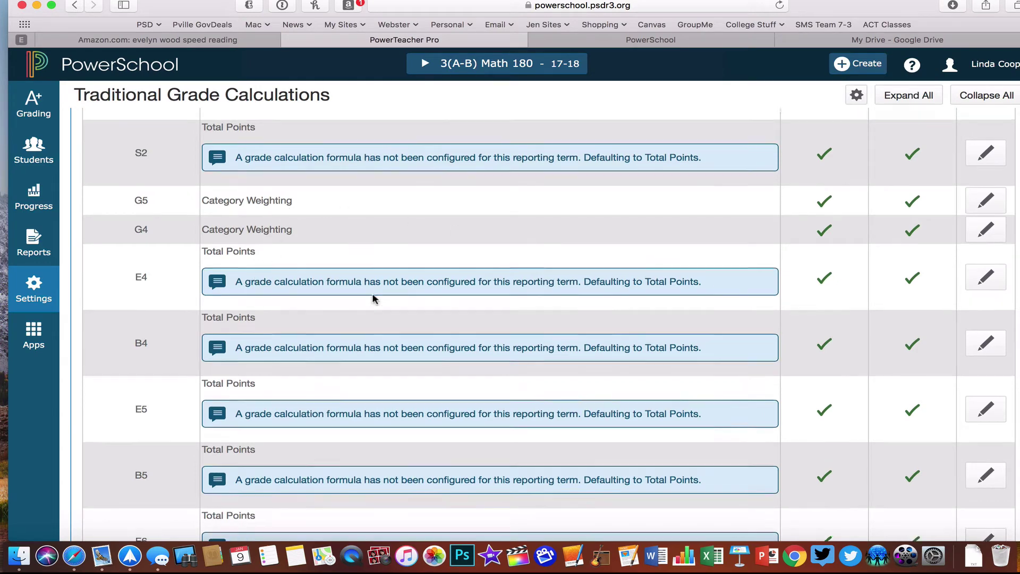
# Set the G6 reporting term's formula for 3(A-B) Math 180 to Category Weighting with the GP6 category, and save it.
pyautogui.scroll(3, 372, 294)
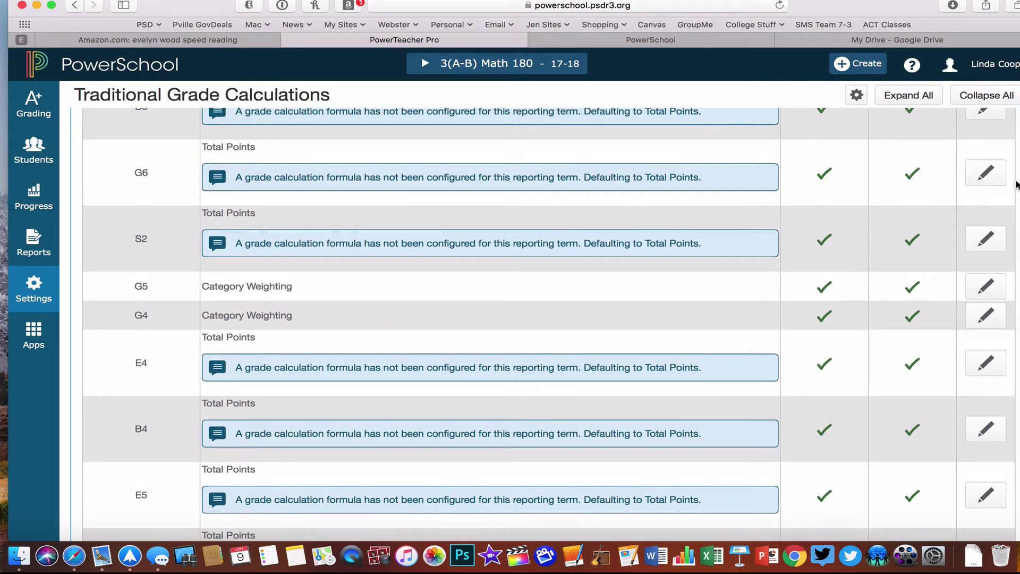
pyautogui.click(989, 175)
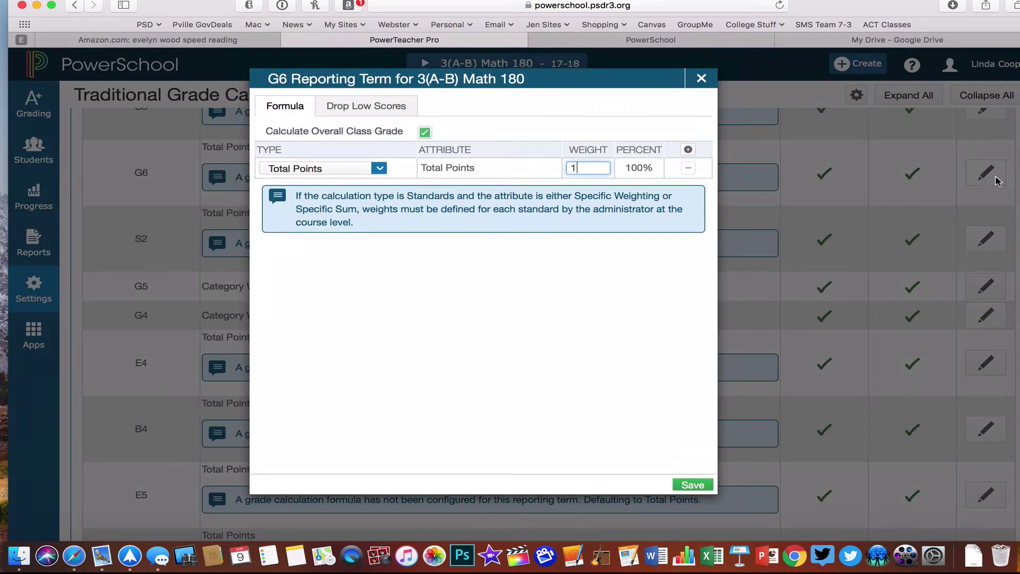
pyautogui.click(337, 169)
pyautogui.click(336, 245)
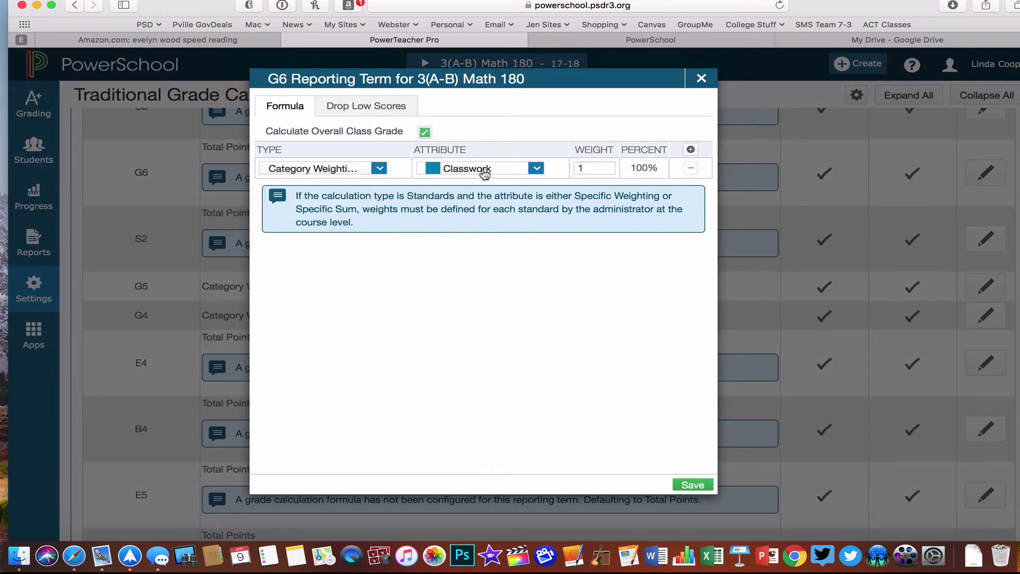
pyautogui.click(481, 170)
pyautogui.click(439, 371)
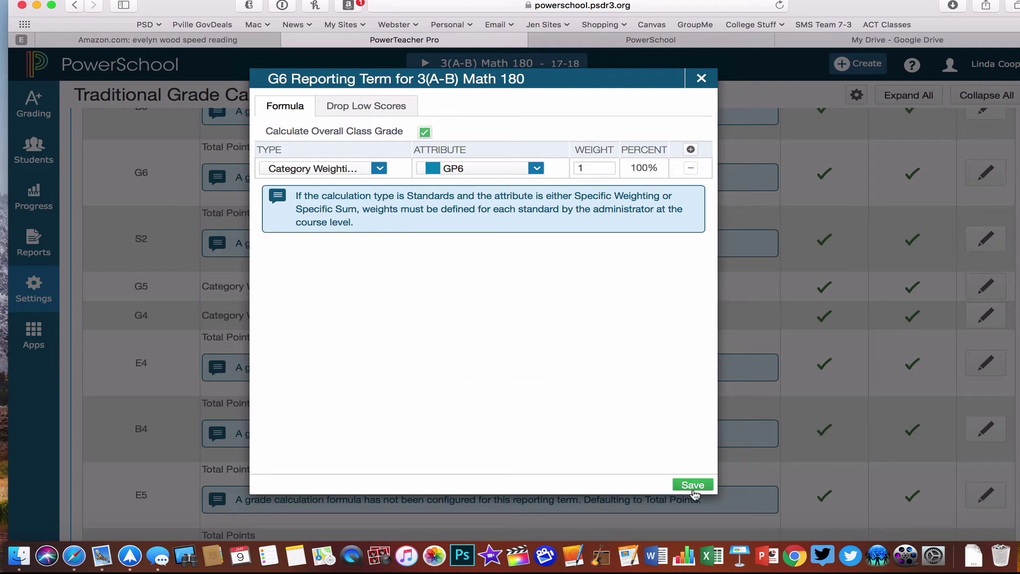
pyautogui.click(696, 487)
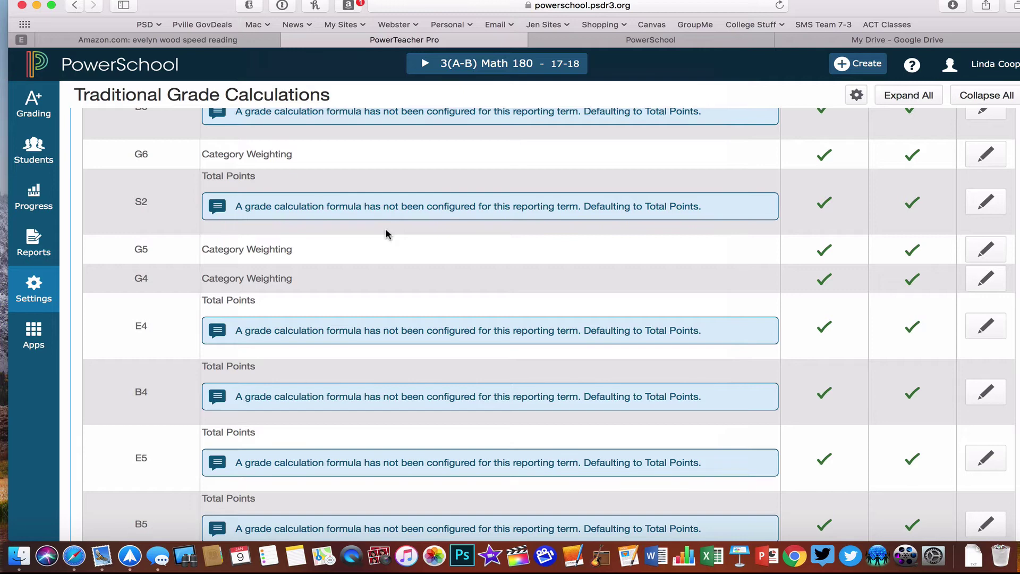
# Review the G4 reporting term's formula for 3(A-B) Math 180 and save it as it is.
pyautogui.click(986, 278)
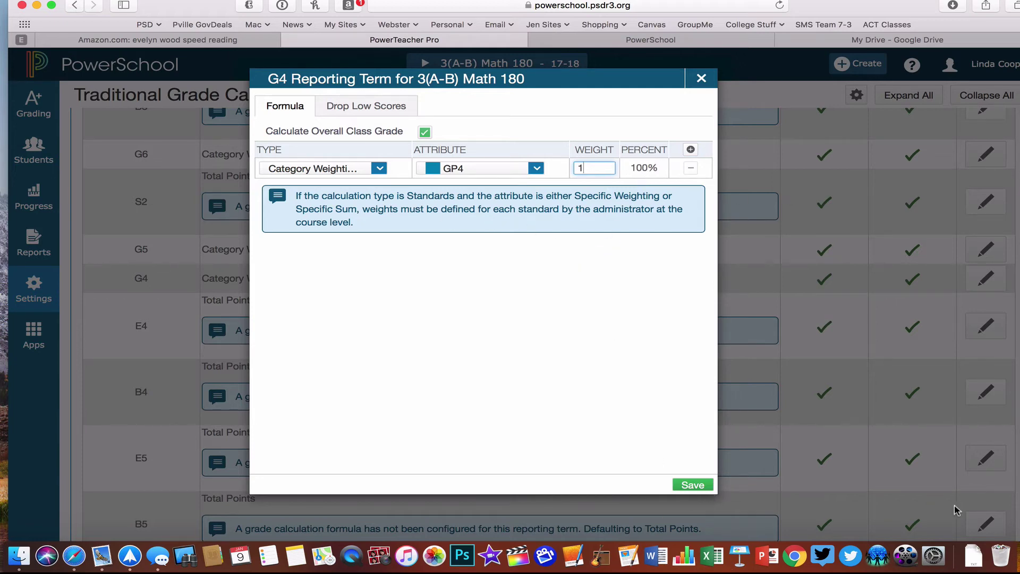
pyautogui.click(692, 485)
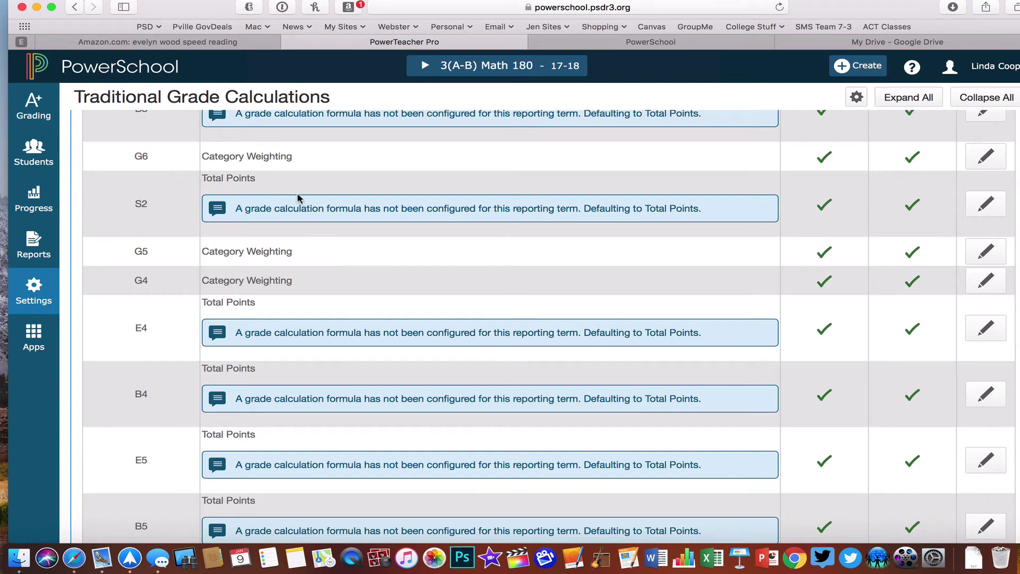
# Set the first formula row of the S2 reporting term for 3(A-B) Math 180 to Category Weighting with the GP4 category.
pyautogui.scroll(10, 736, 303)
pyautogui.scroll(-12, 737, 303)
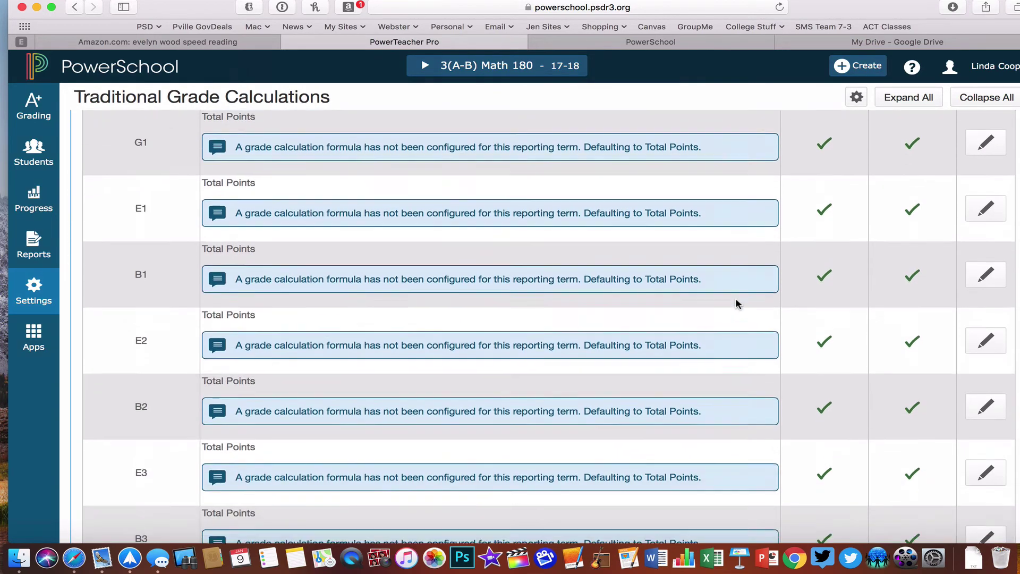
pyautogui.scroll(-5, 734, 299)
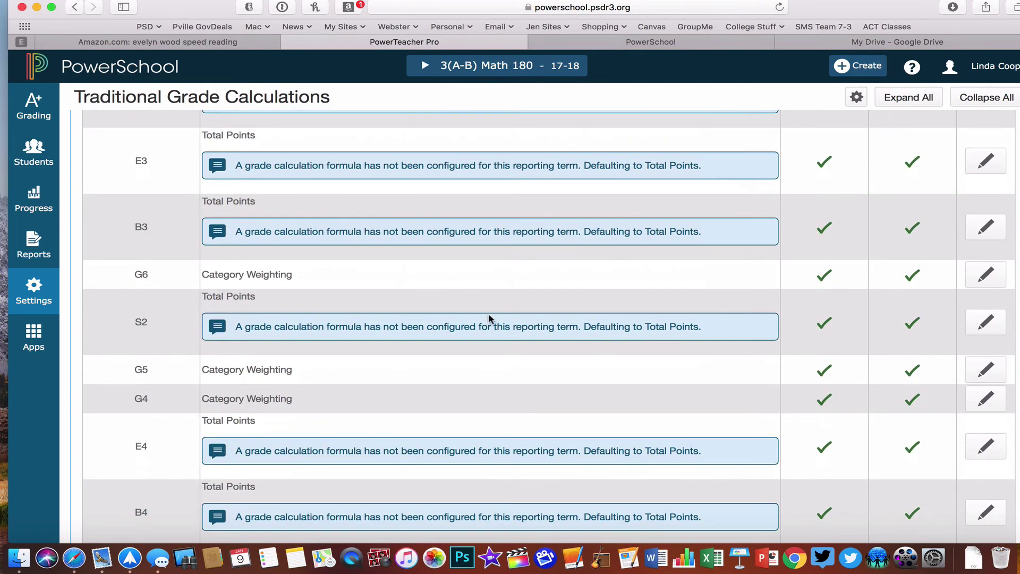
pyautogui.click(985, 326)
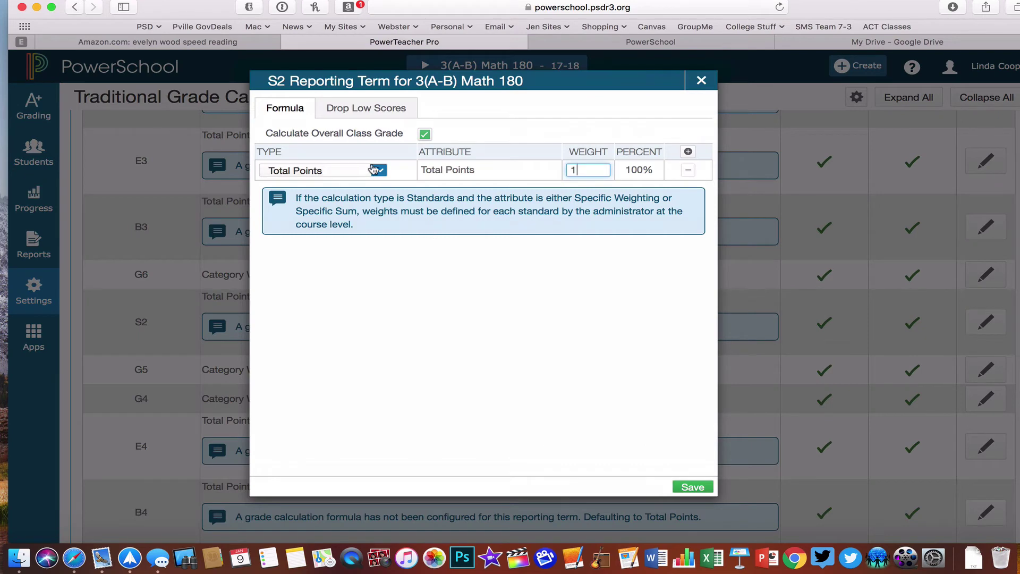
pyautogui.click(380, 170)
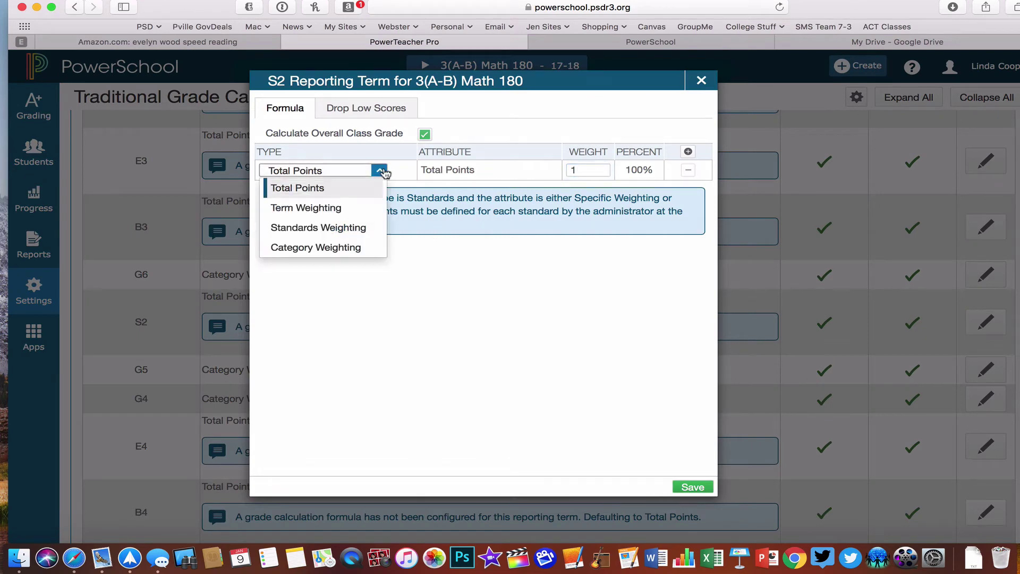
pyautogui.click(346, 248)
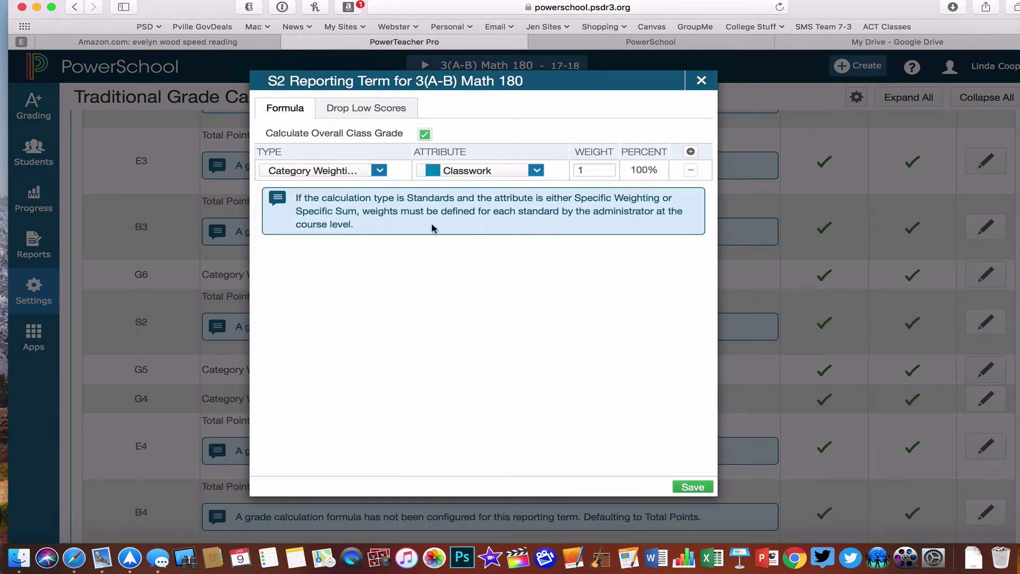
pyautogui.click(536, 170)
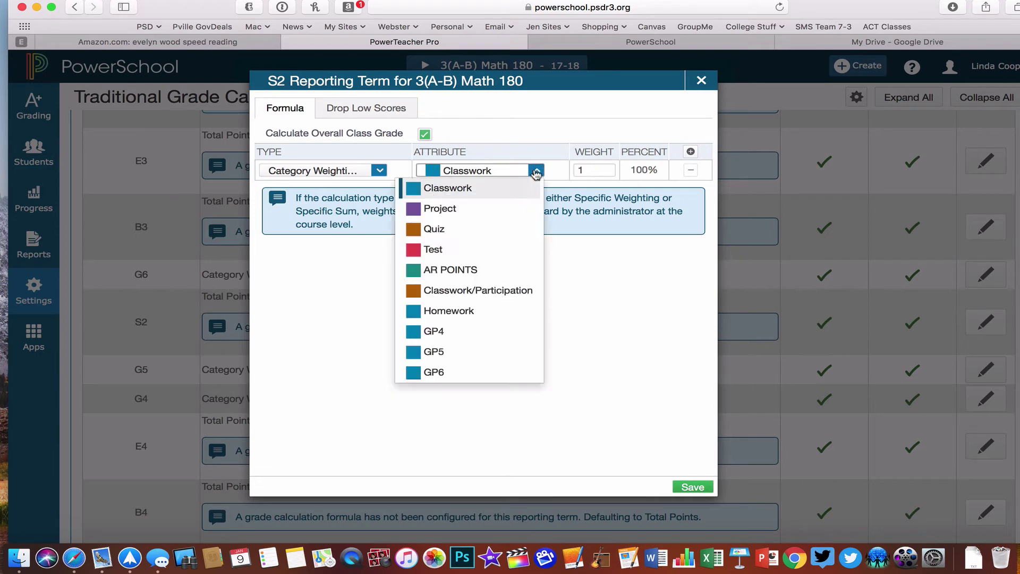
pyautogui.click(482, 338)
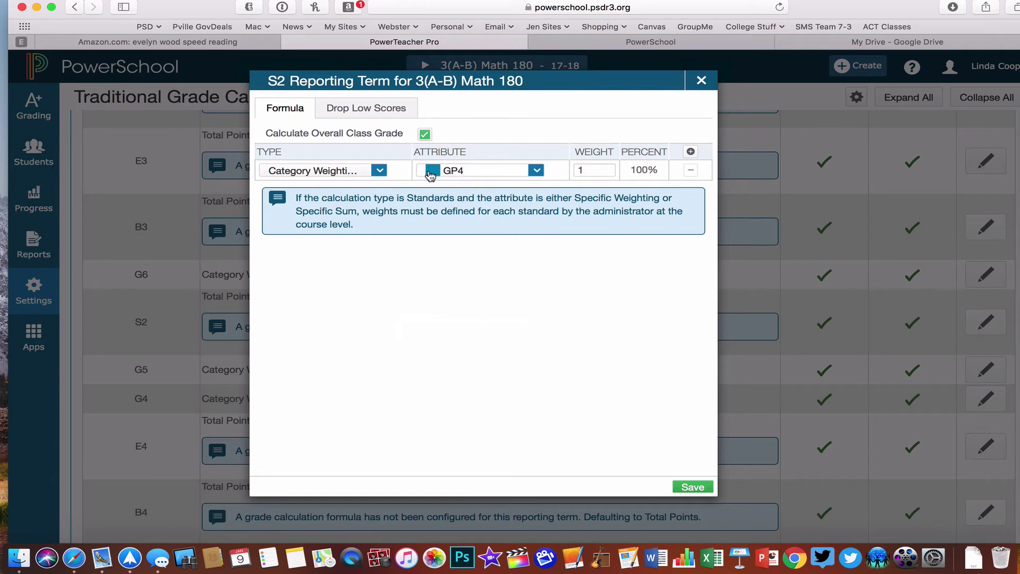
# Add a second row to the S2 formula using Category Weighting with the GP5 category.
pyautogui.click(691, 152)
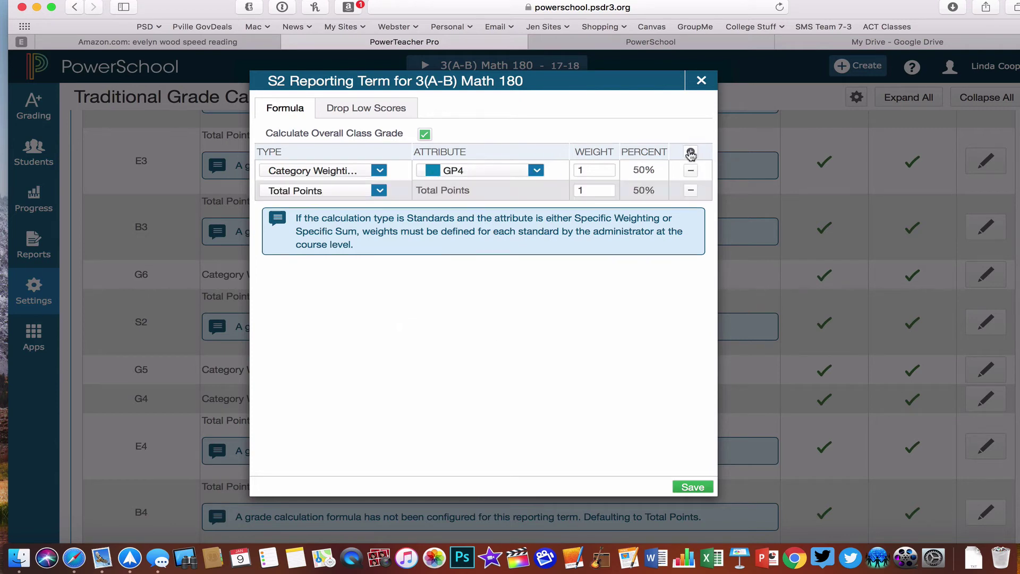
pyautogui.click(374, 190)
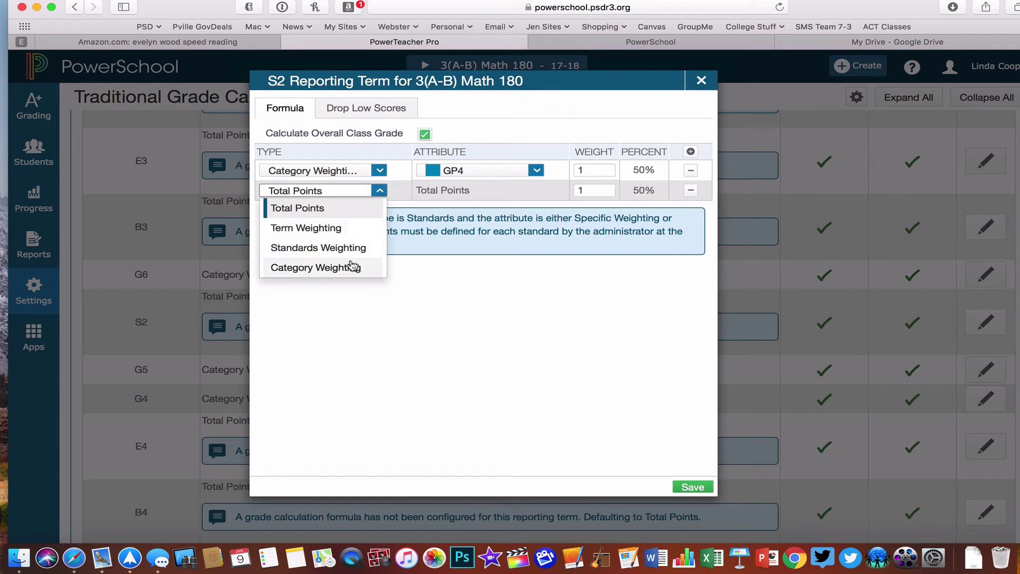
pyautogui.click(352, 267)
pyautogui.click(536, 191)
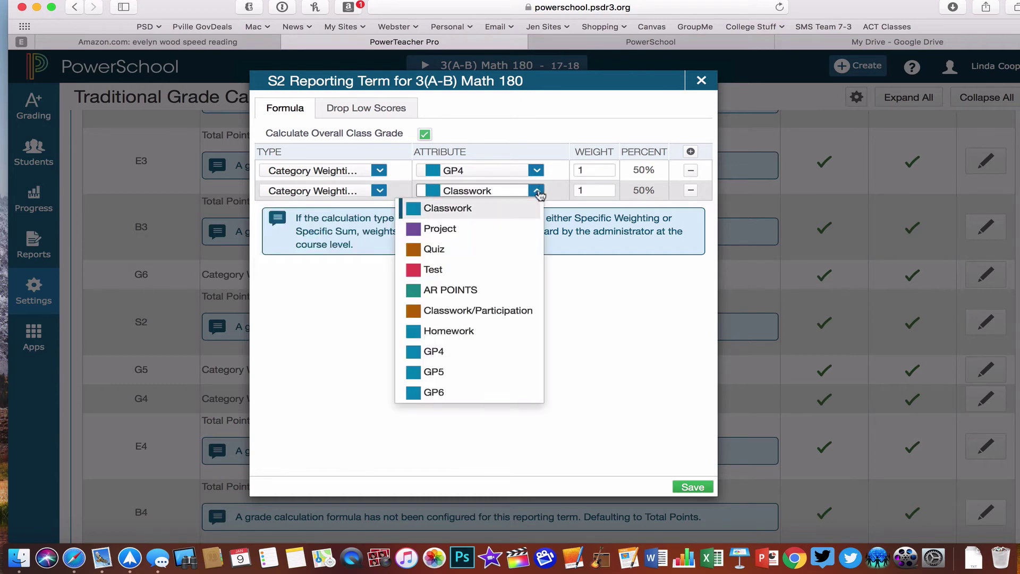
pyautogui.click(447, 373)
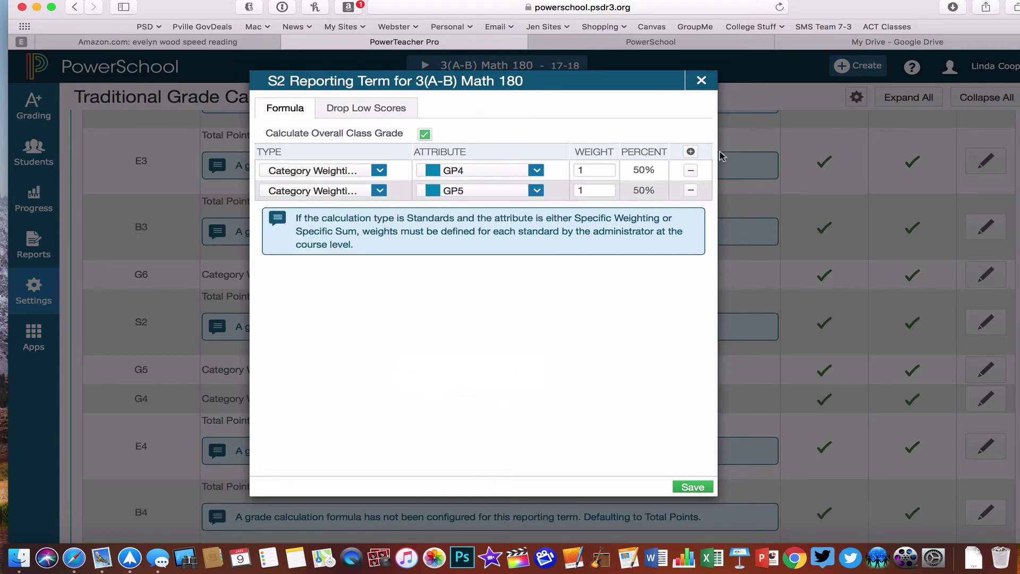
# Add a third row to the S2 formula using Category Weighting with the GP6 category, and save the formula.
pyautogui.click(690, 153)
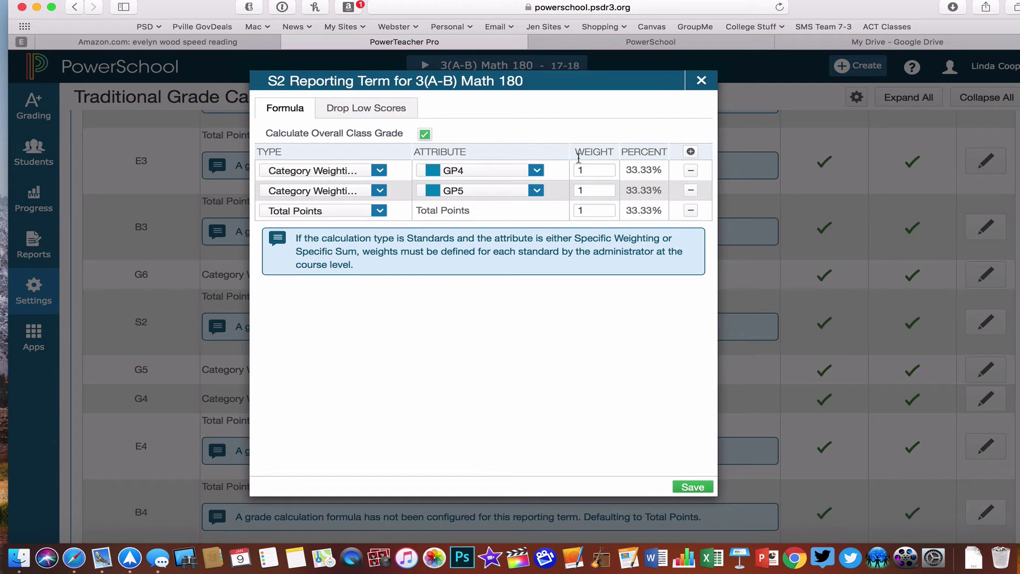
pyautogui.click(379, 211)
pyautogui.click(357, 289)
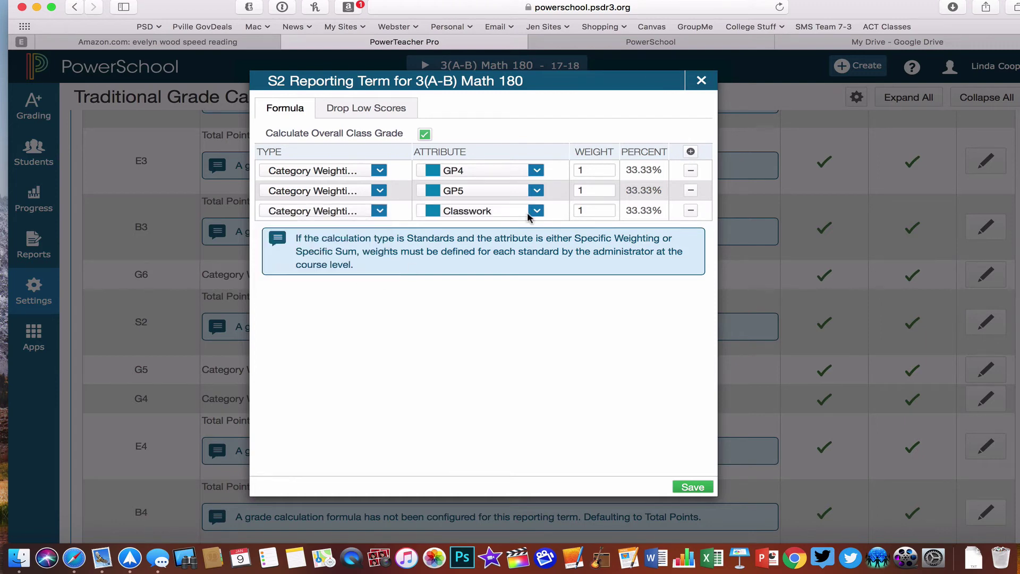
pyautogui.click(536, 211)
pyautogui.click(450, 418)
pyautogui.click(693, 487)
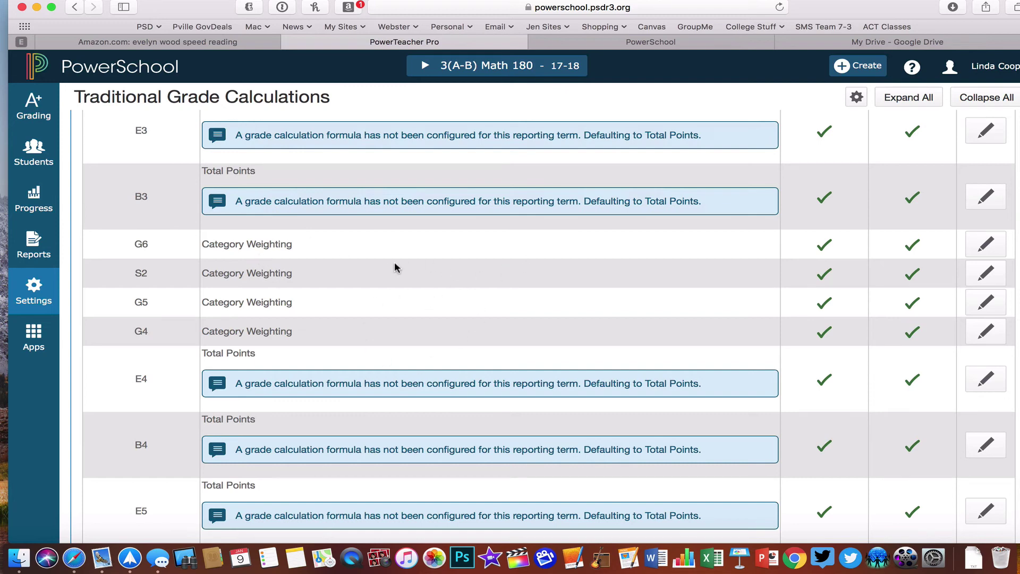
# Start copying the traditional grade calculations to another class, with term GP4 (17-18) and class 3(A-B) Math 180 as the source.
pyautogui.scroll(-1, 538, 332)
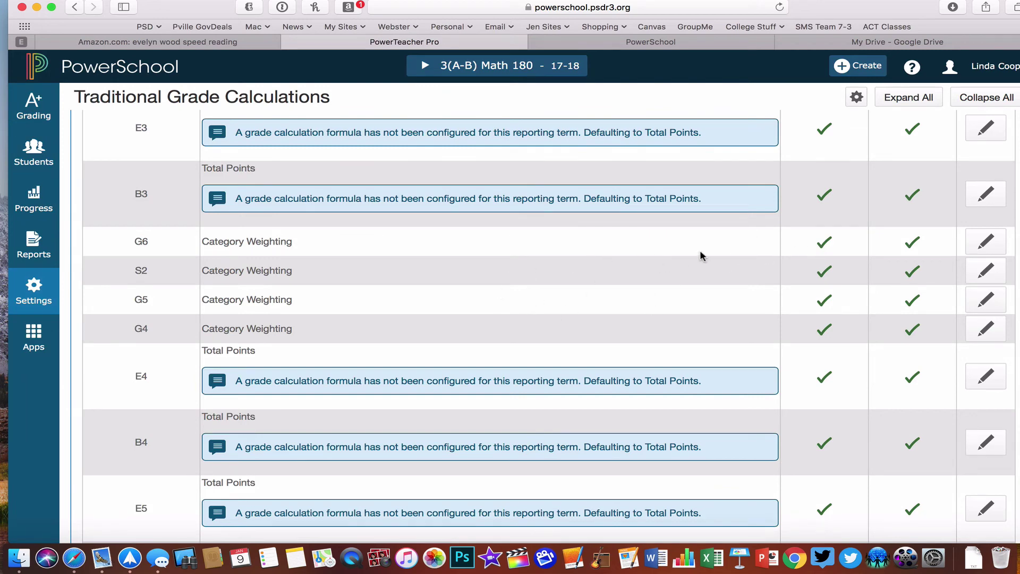
pyautogui.click(857, 98)
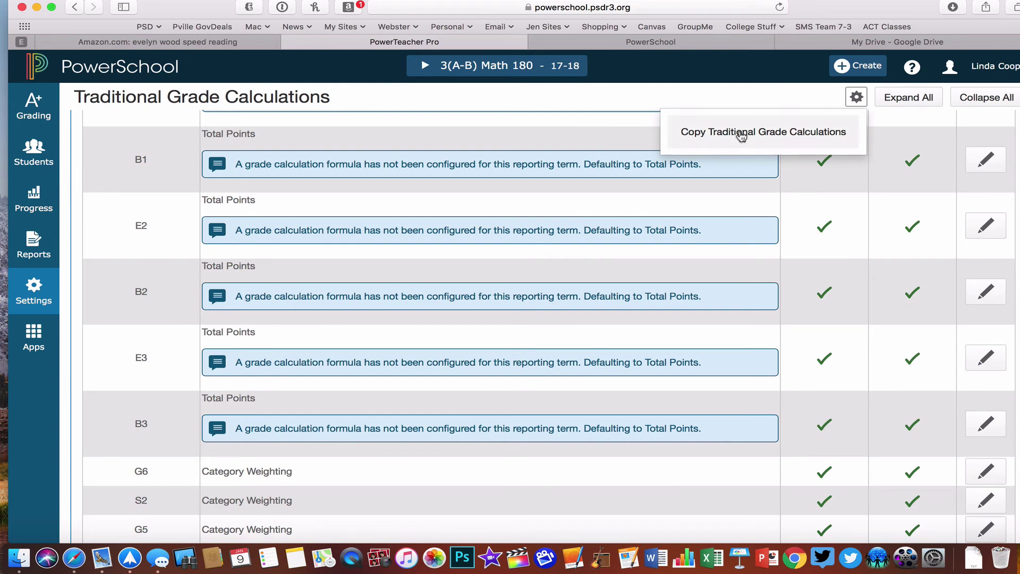
pyautogui.click(830, 135)
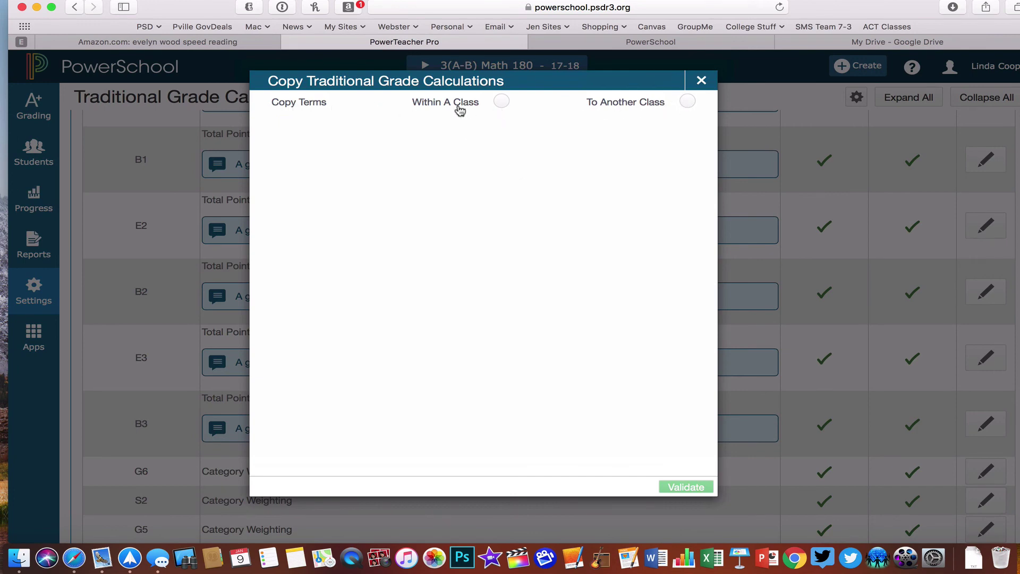
pyautogui.click(687, 102)
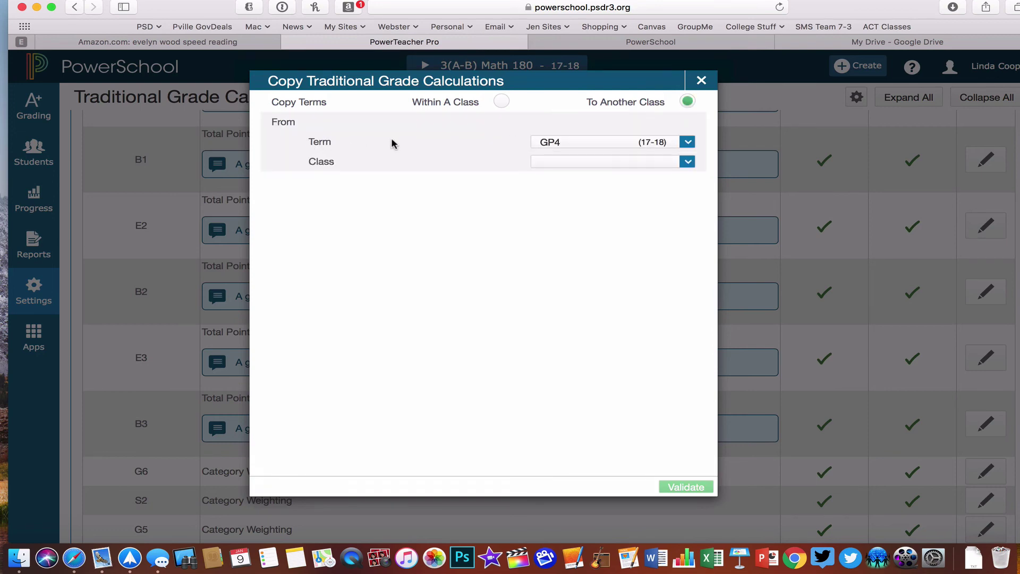
pyautogui.click(686, 143)
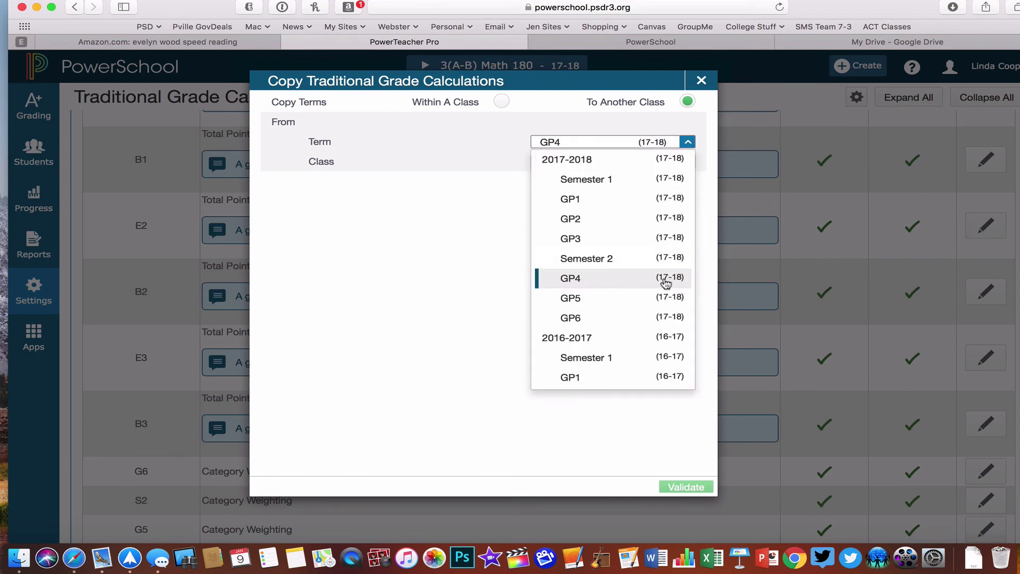
pyautogui.click(665, 283)
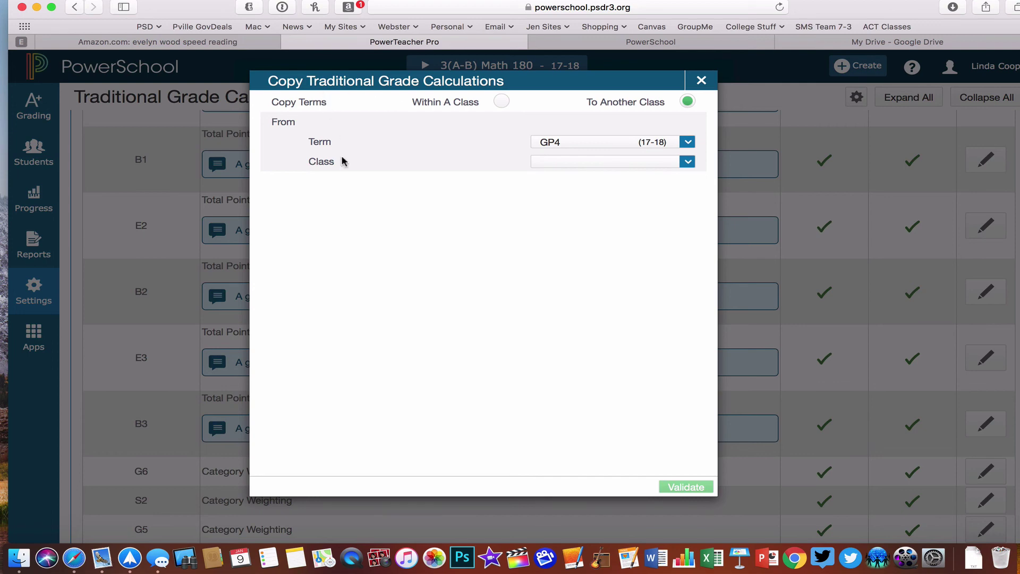
pyautogui.click(611, 164)
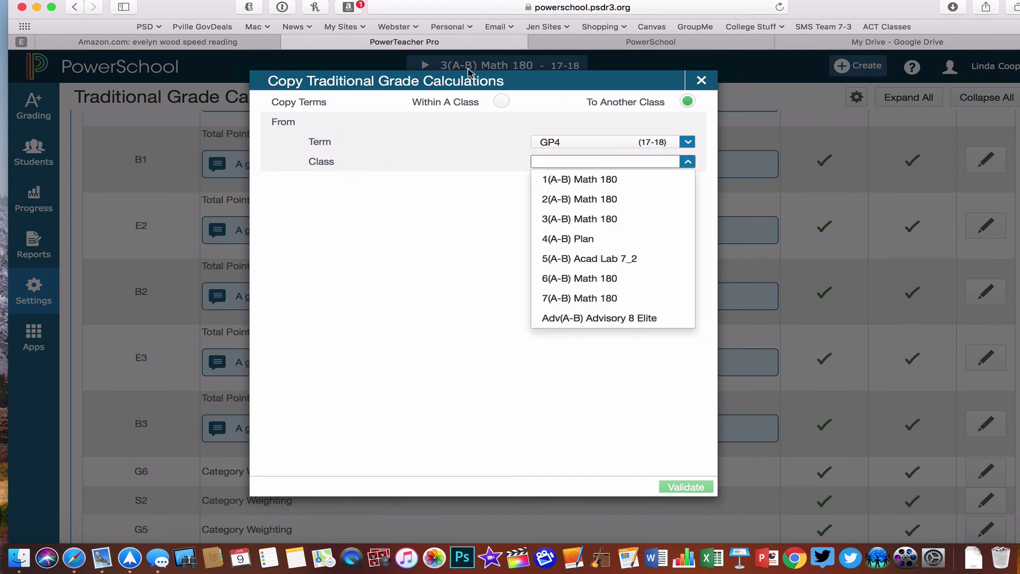
pyautogui.click(598, 220)
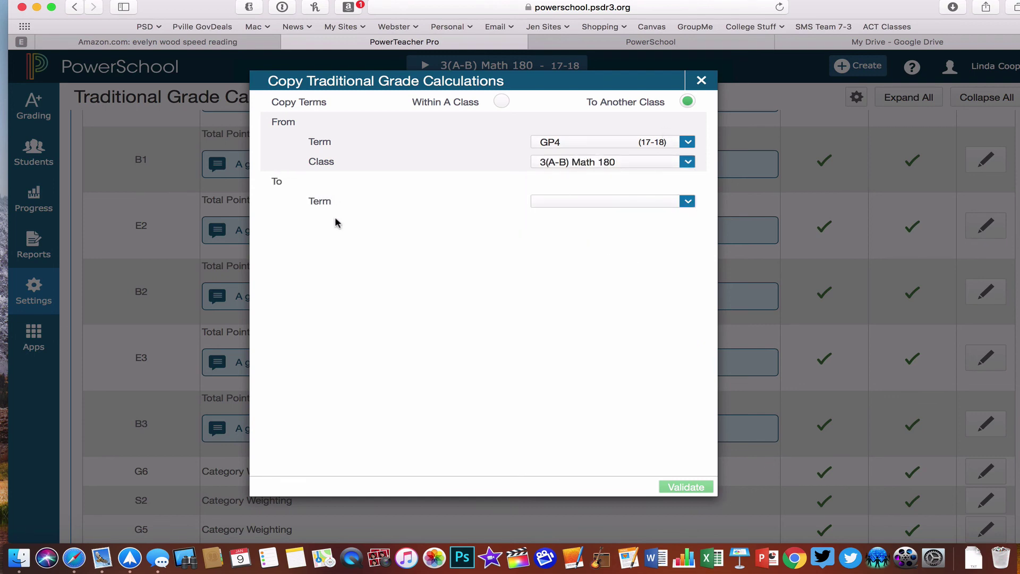
# Set the copy destination to term GP4 (17-18) with classes 5(A-B) Acad Lab 7_2 and 6(A-B) Math 180.
pyautogui.click(618, 205)
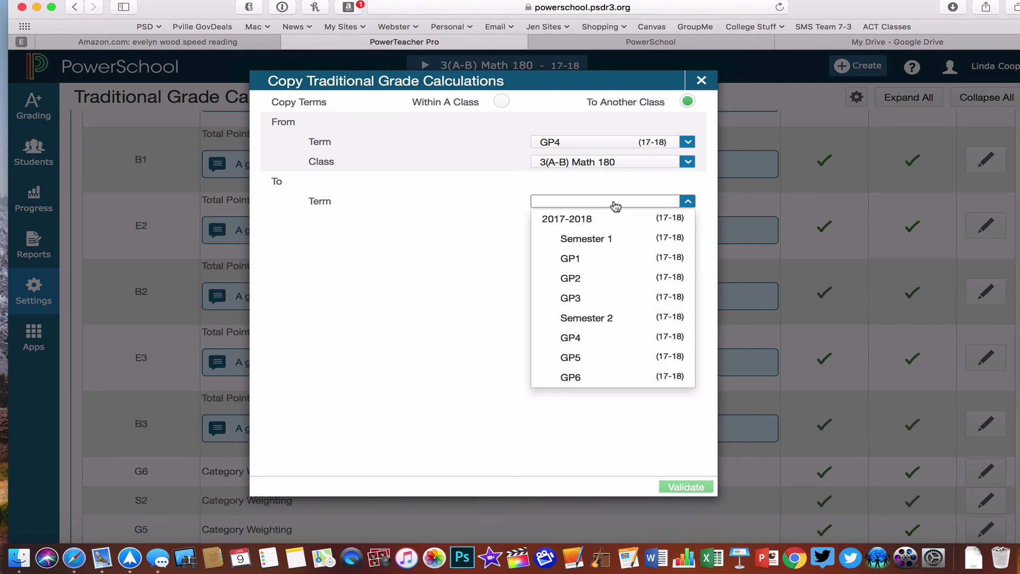
pyautogui.click(665, 341)
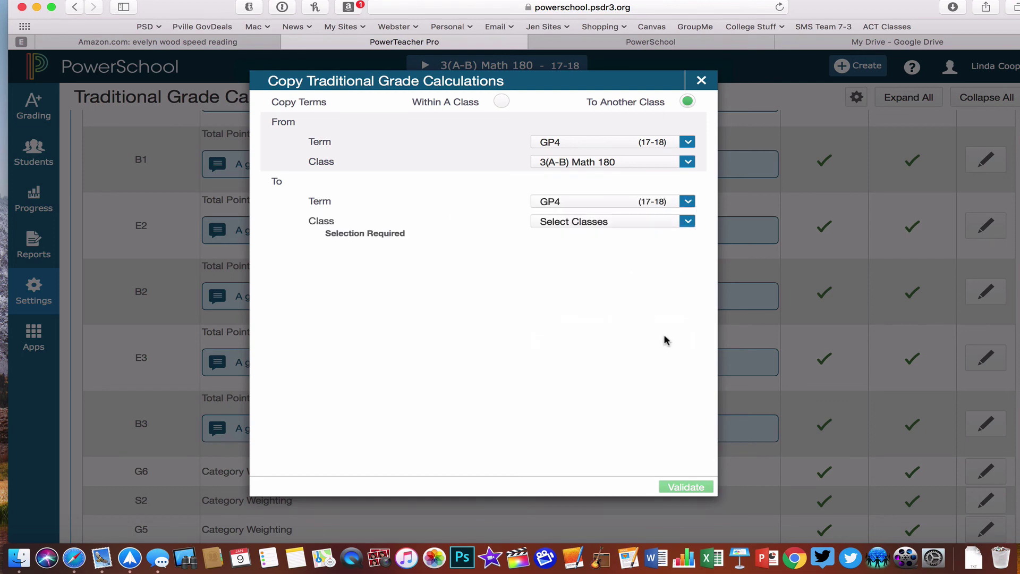
pyautogui.click(683, 225)
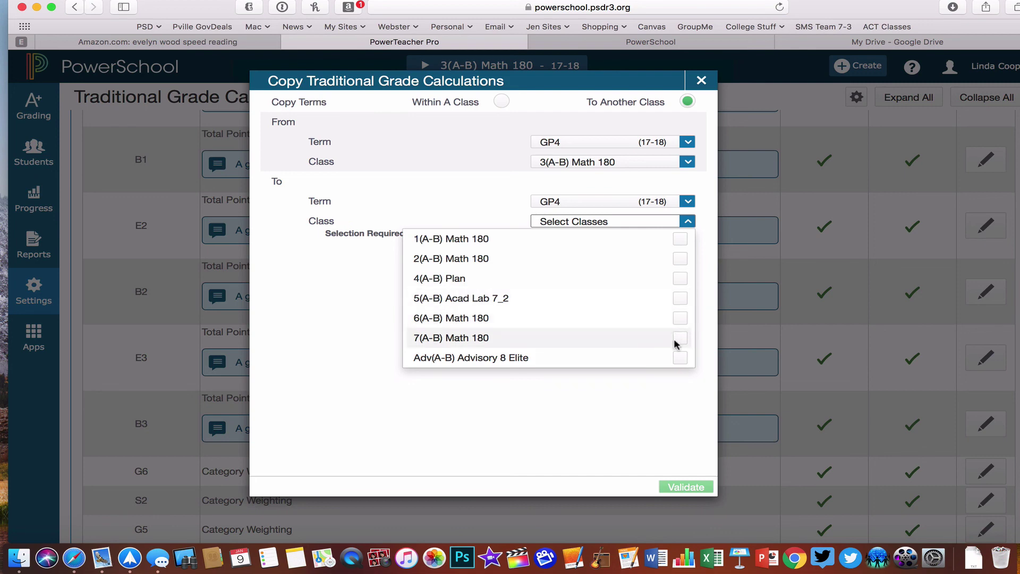
pyautogui.click(682, 303)
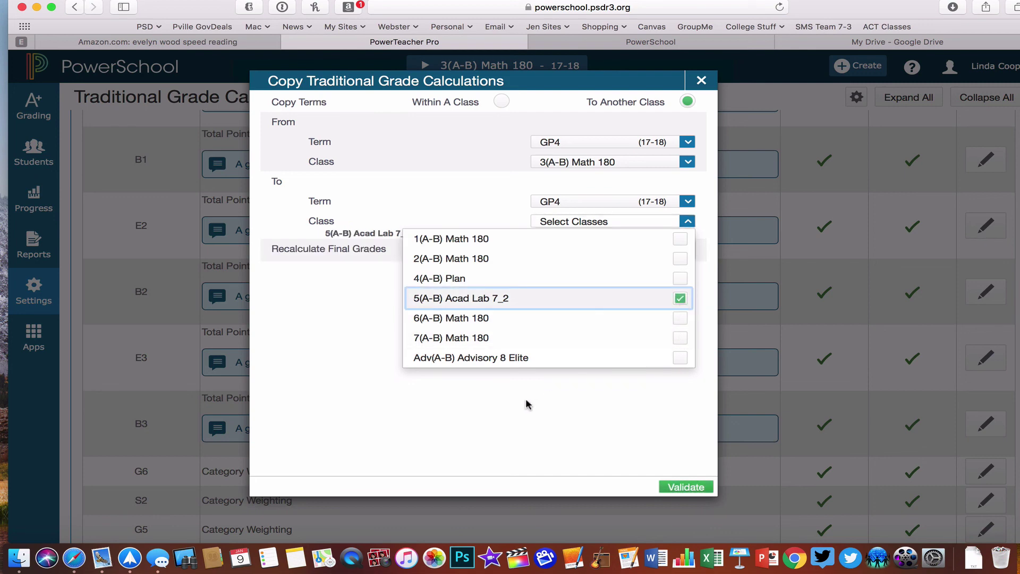
pyautogui.click(675, 319)
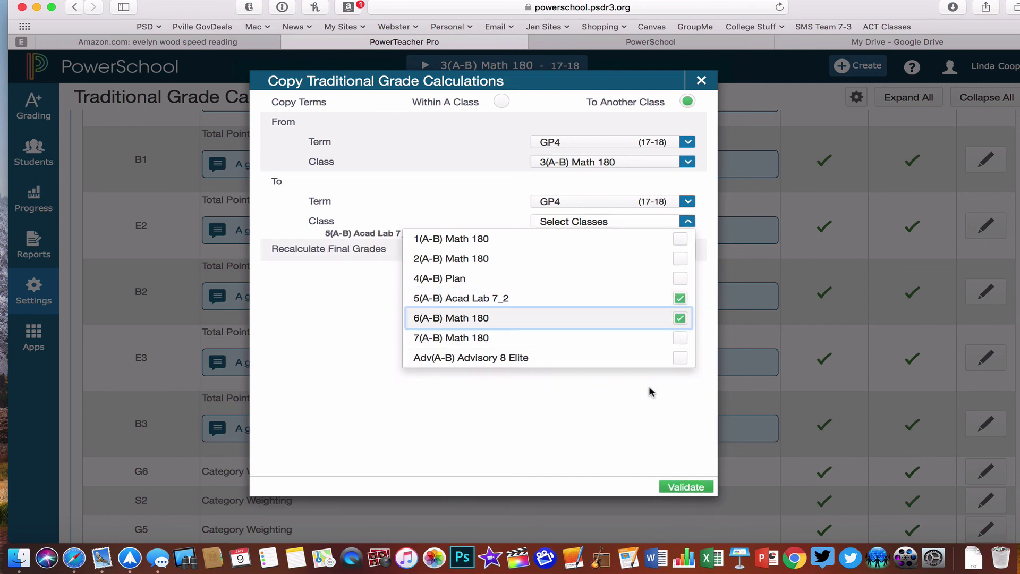
pyautogui.click(651, 392)
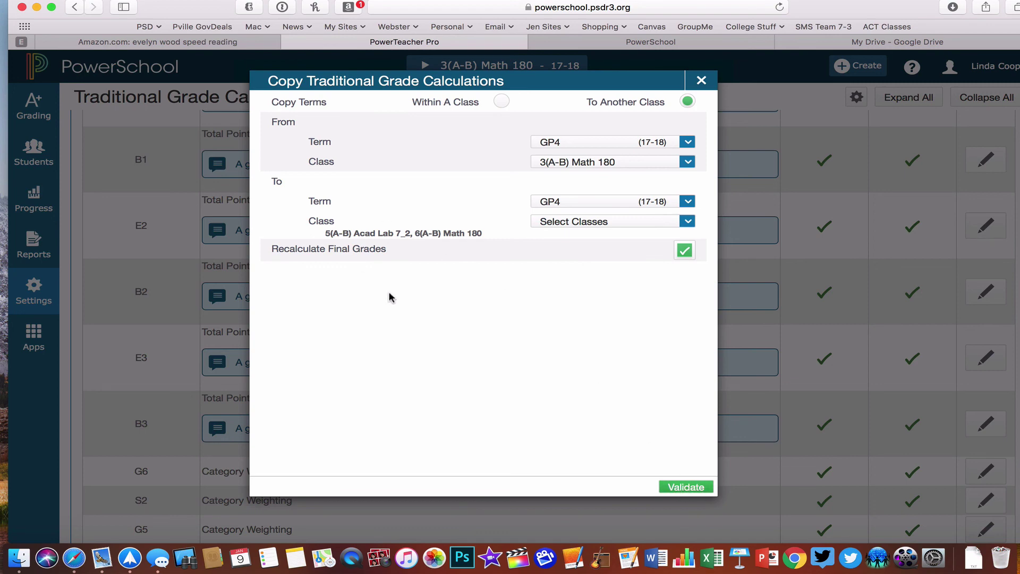
# Open the source term choices for the traditional grade calculations copy.
pyautogui.click(549, 142)
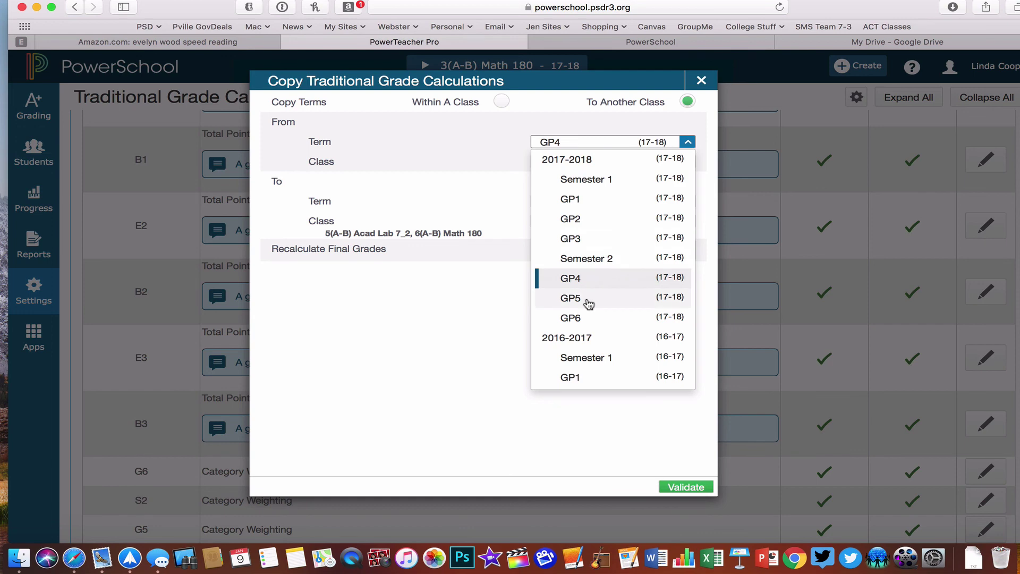